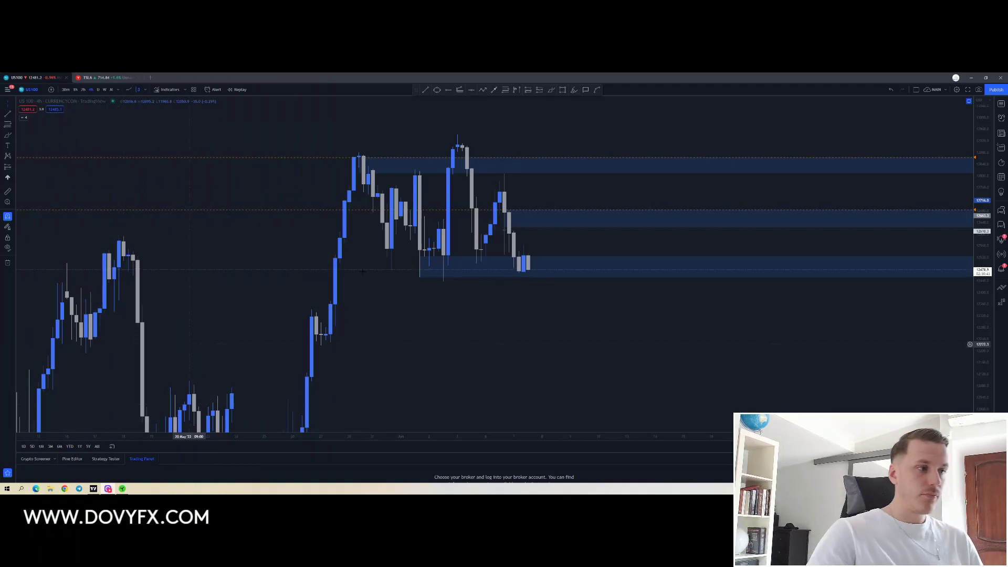
# Step: Switch the US100 chart from the 4-hour view to the 5-minute timeframe
pyautogui.moveTo(573, 332); pyautogui.dragTo(569, 243)
pyautogui.scroll(1, 627, 342)
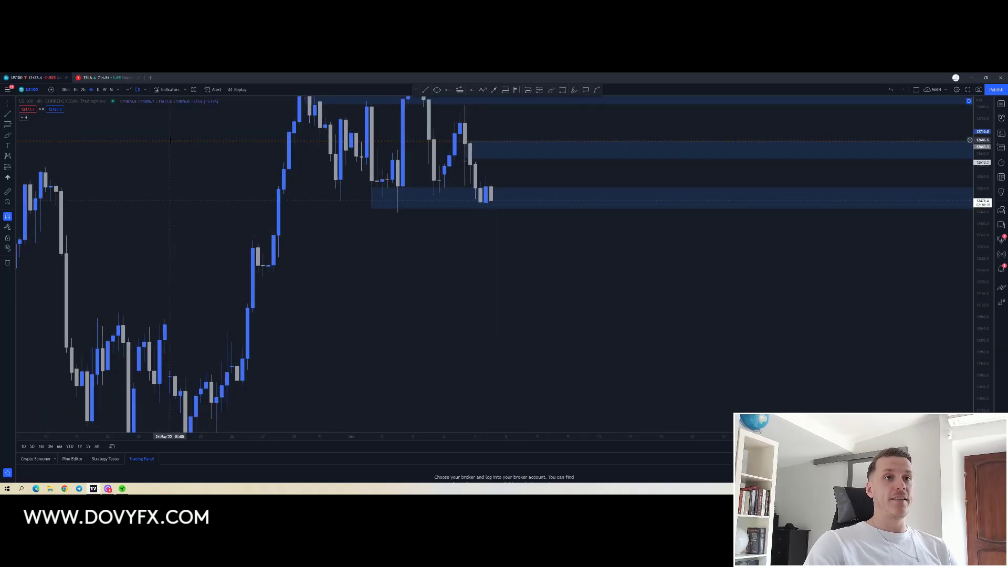
pyautogui.click(115, 91)
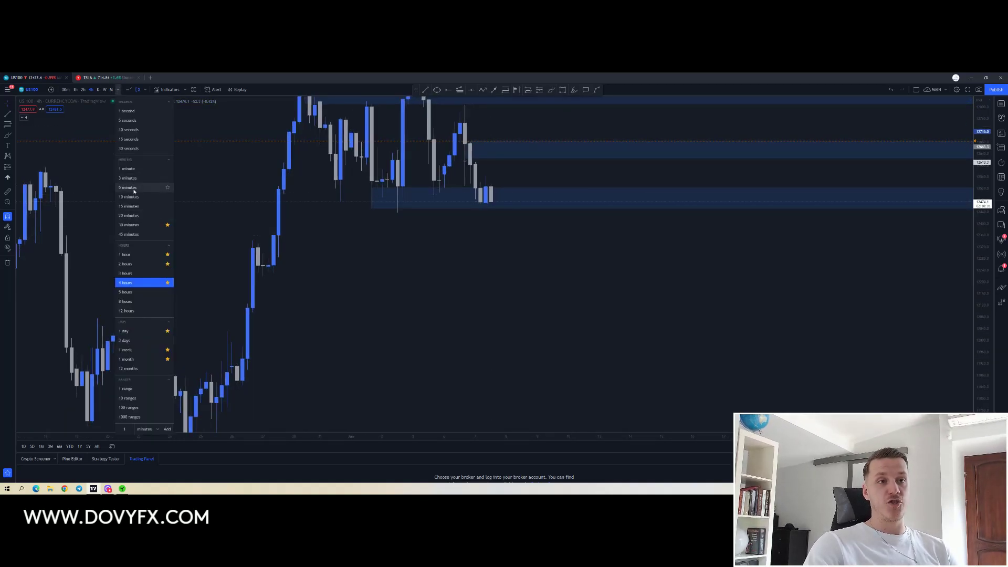
pyautogui.click(134, 191)
pyautogui.moveTo(441, 270); pyautogui.dragTo(495, 315)
pyautogui.scroll(-12, 495, 314)
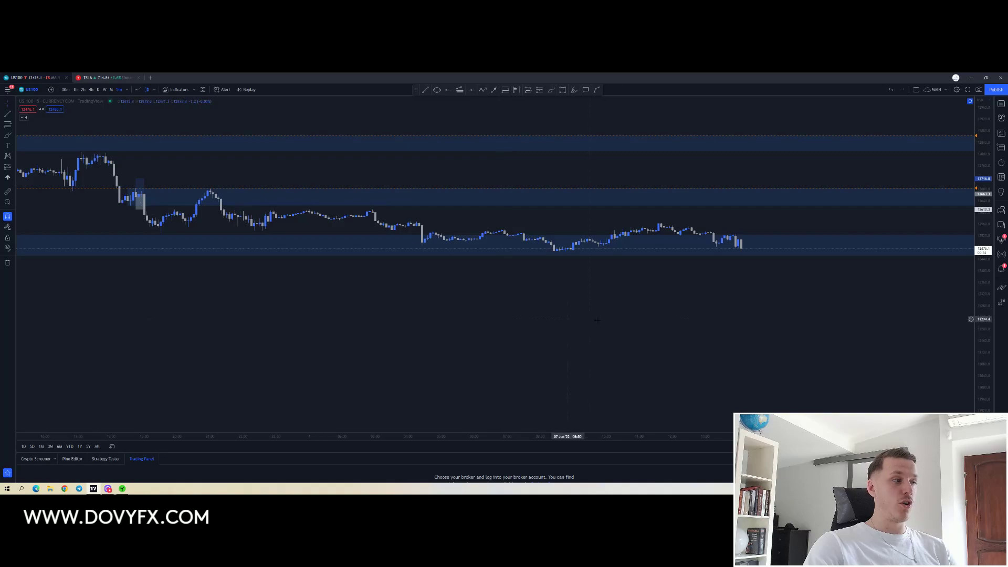
pyautogui.moveTo(981, 411); pyautogui.dragTo(976, 283)
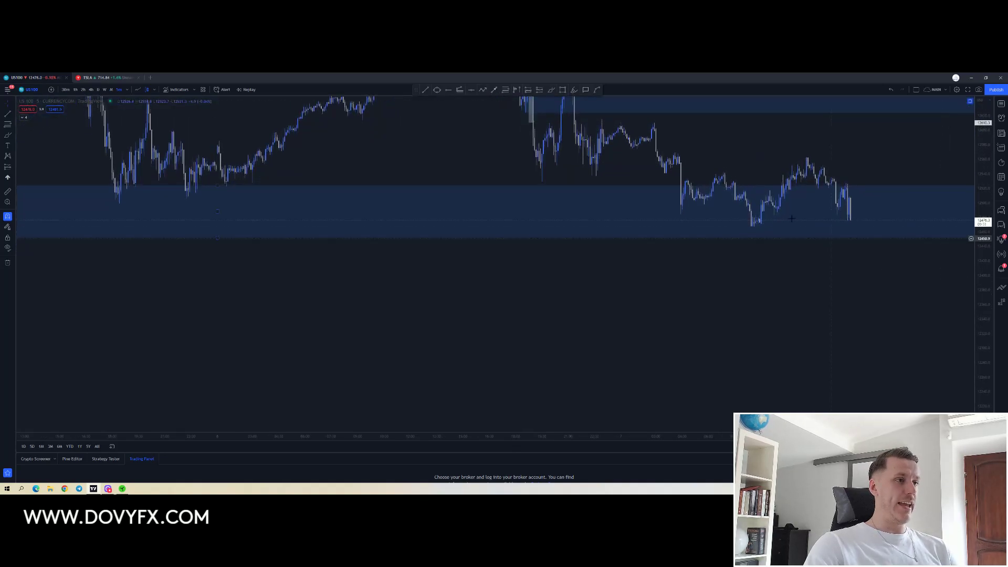
# Step: Circle the 6 June long position at the middle zone with a freehand brush stroke, and undo the stroke
pyautogui.moveTo(637, 331); pyautogui.dragTo(723, 458)
pyautogui.moveTo(496, 233); pyautogui.dragTo(517, 261)
pyautogui.scroll(4, 629, 260)
pyautogui.scroll(2, 360, 283)
pyautogui.scroll(-3, 359, 280)
pyautogui.scroll(3, 358, 279)
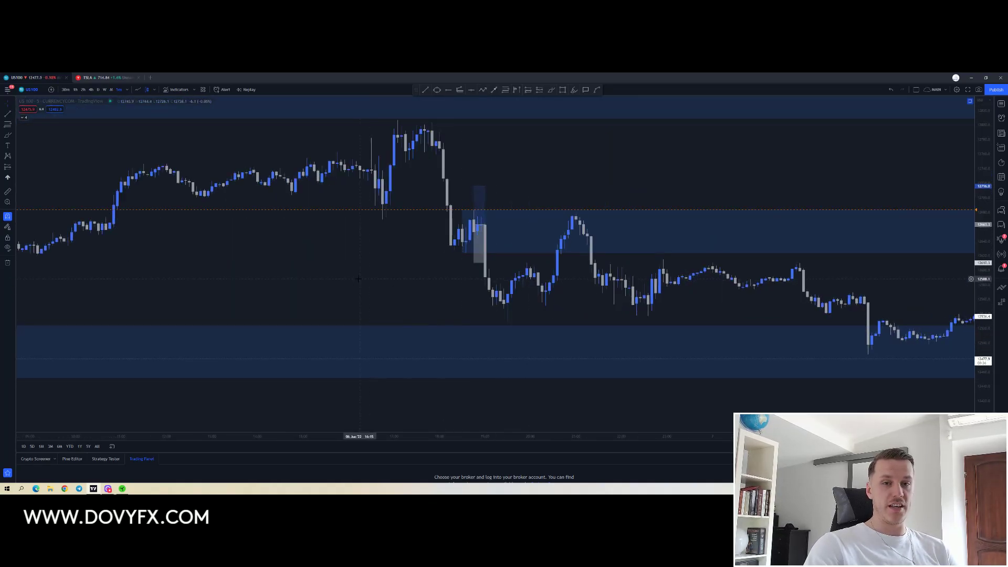
pyautogui.scroll(2, 688, 168)
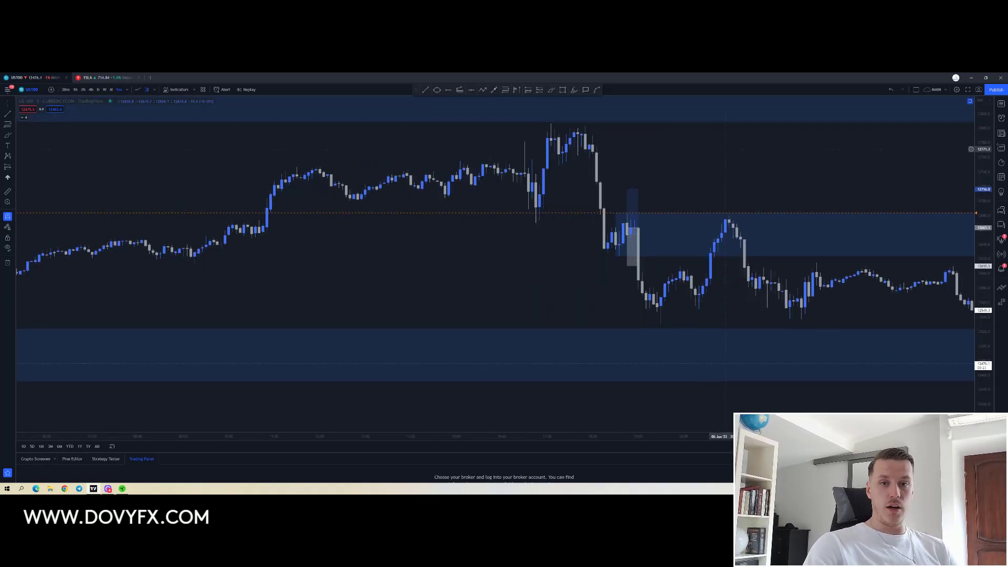
pyautogui.click(551, 91)
pyautogui.moveTo(543, 206)
pyautogui.mouseDown()
pyautogui.moveTo(546, 243)
pyautogui.moveTo(552, 205)
pyautogui.mouseUp()
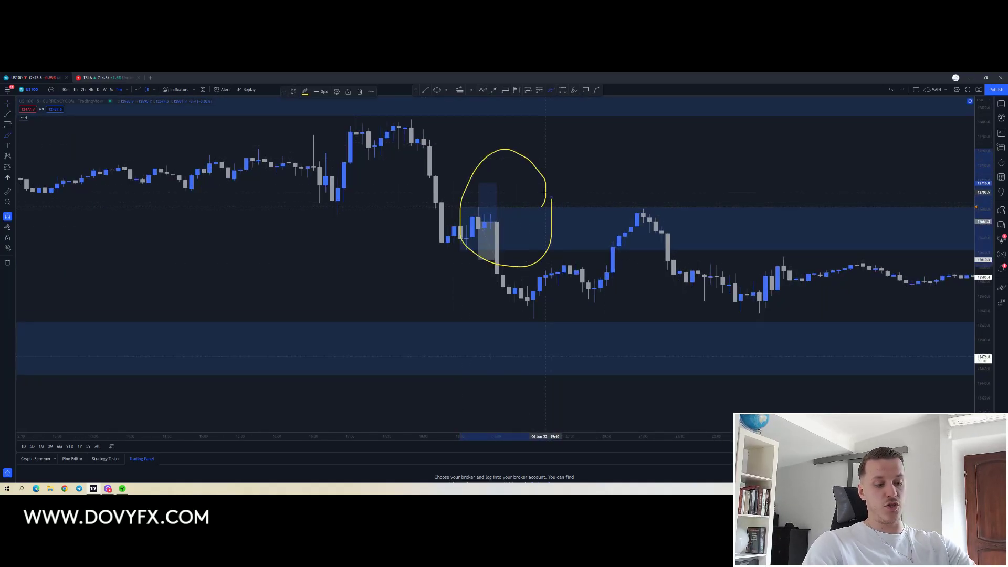
pyautogui.hotkey('ctrl', 'z')
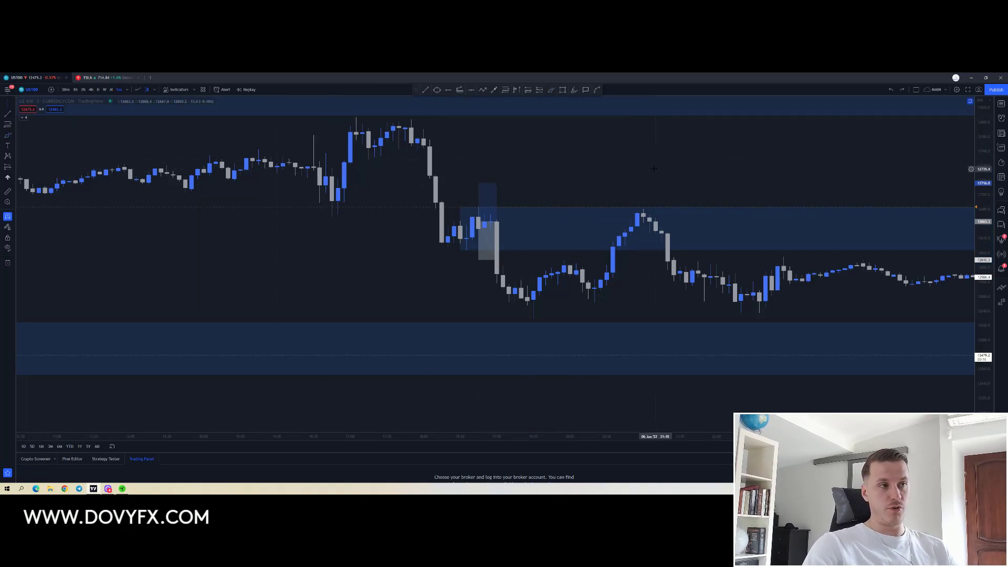
# Step: Switch the US100 chart to the 30-minute timeframe
pyautogui.scroll(-2, 682, 170)
pyautogui.moveTo(740, 170); pyautogui.dragTo(669, 181)
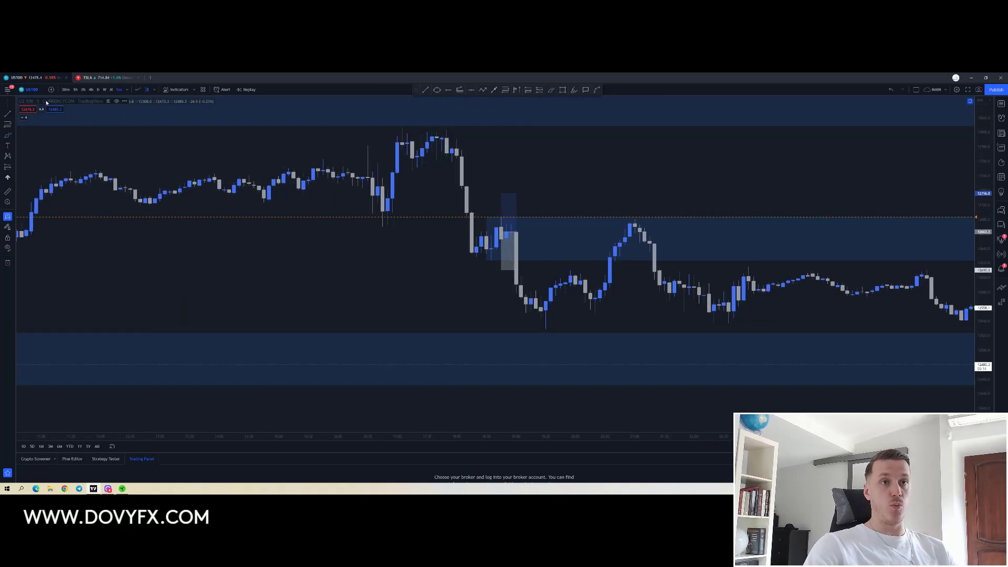
pyautogui.click(65, 89)
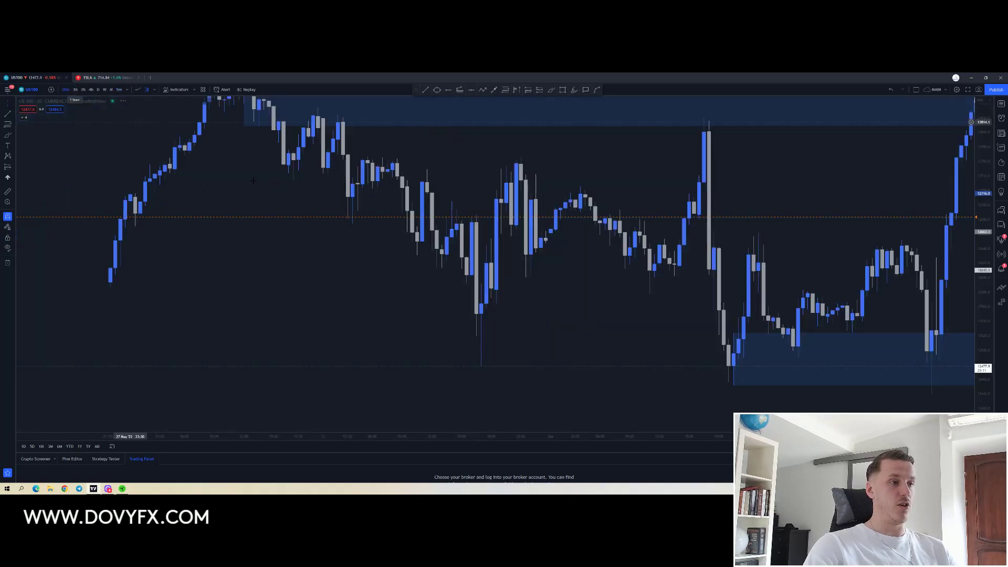
pyautogui.moveTo(683, 215); pyautogui.dragTo(299, 213)
pyautogui.moveTo(514, 211); pyautogui.dragTo(255, 191)
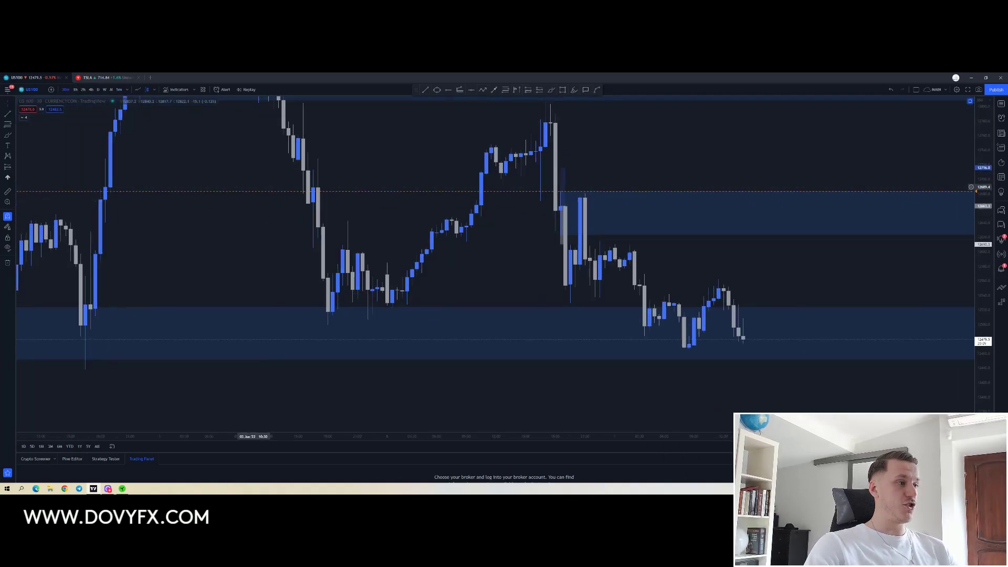
pyautogui.scroll(-3, 536, 218)
pyautogui.moveTo(979, 192); pyautogui.dragTo(980, 326)
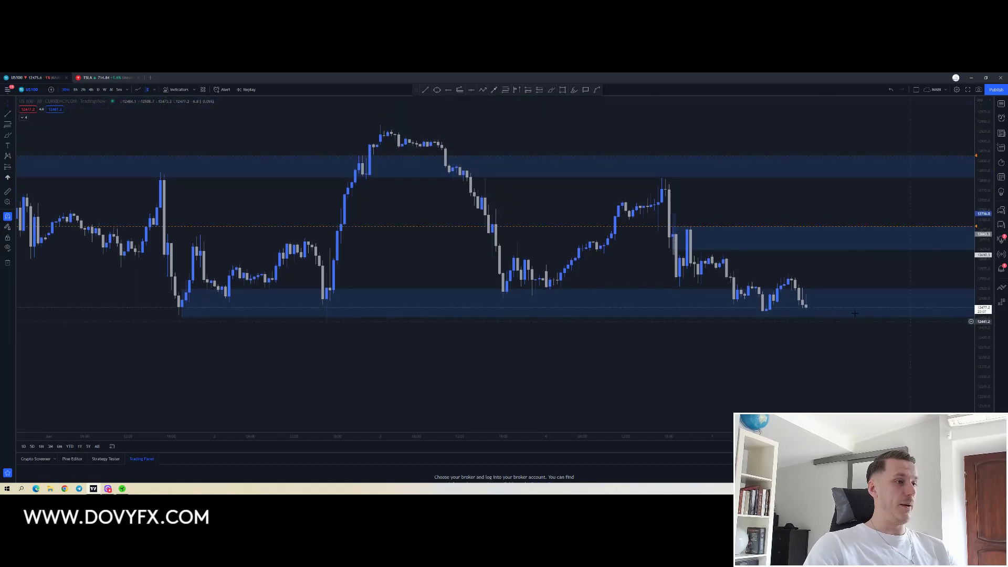
# Step: Extend the start of the middle supply-and-demand zone back to the strong rally before the first high
pyautogui.moveTo(617, 255); pyautogui.dragTo(542, 241)
pyautogui.scroll(-3, 540, 241)
pyautogui.scroll(-2, 608, 230)
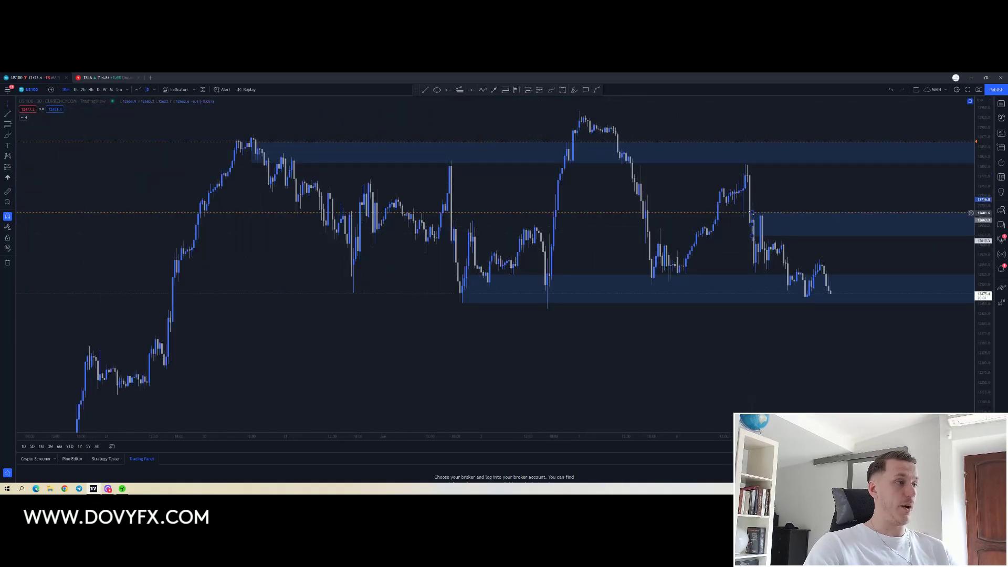
pyautogui.moveTo(751, 213); pyautogui.dragTo(175, 218)
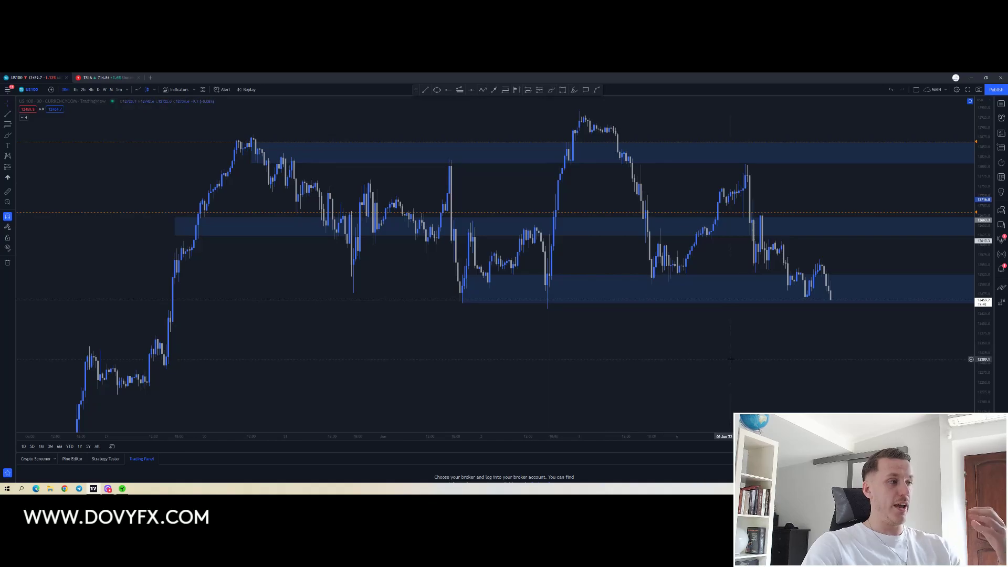
# Step: Draw a three-segment arrow path that rises above the upper zone, dips back into it and rises again
pyautogui.moveTo(856, 314); pyautogui.dragTo(742, 370)
pyautogui.scroll(-1, 732, 341)
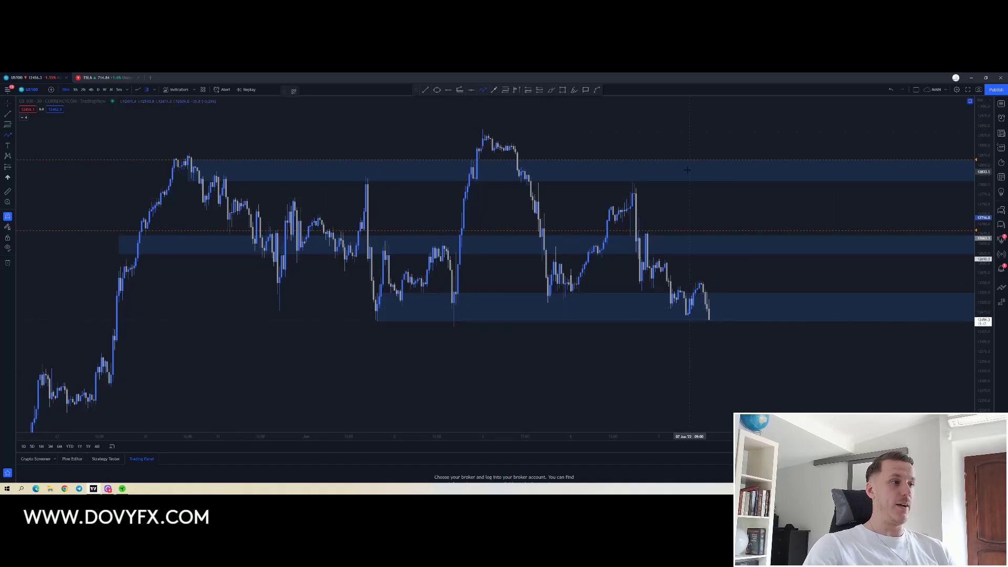
pyautogui.click(660, 166)
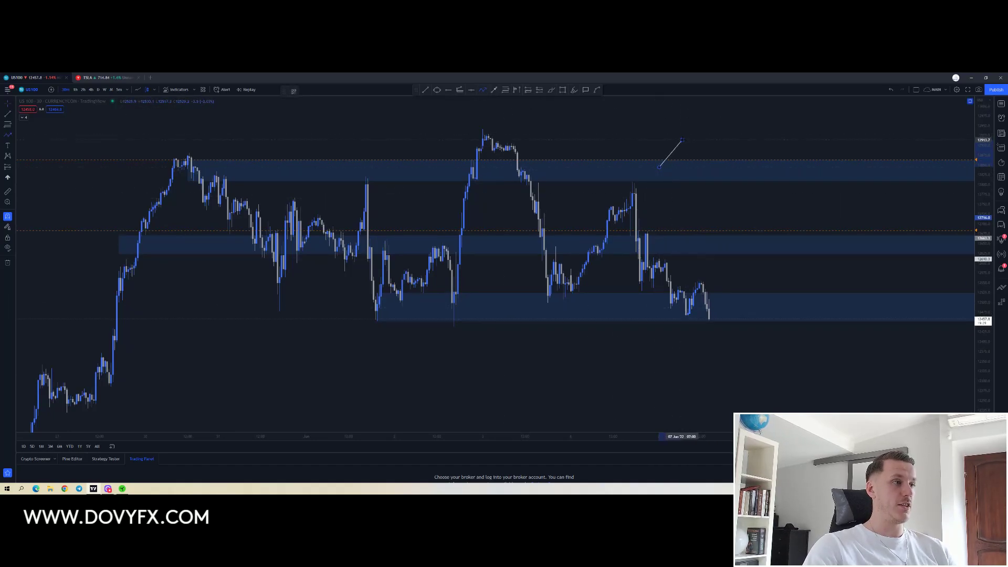
pyautogui.click(701, 170)
pyautogui.doubleClick(746, 122)
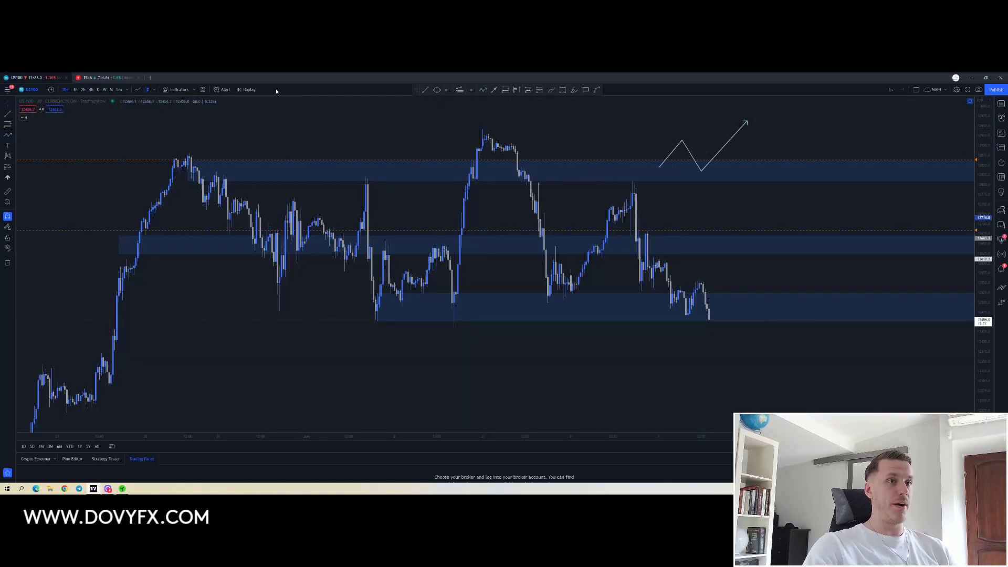
# Step: Start bar replay on 6 June at the last bar before the sharp drop into the middle zone
pyautogui.click(636, 244)
pyautogui.moveTo(555, 204); pyautogui.dragTo(708, 199)
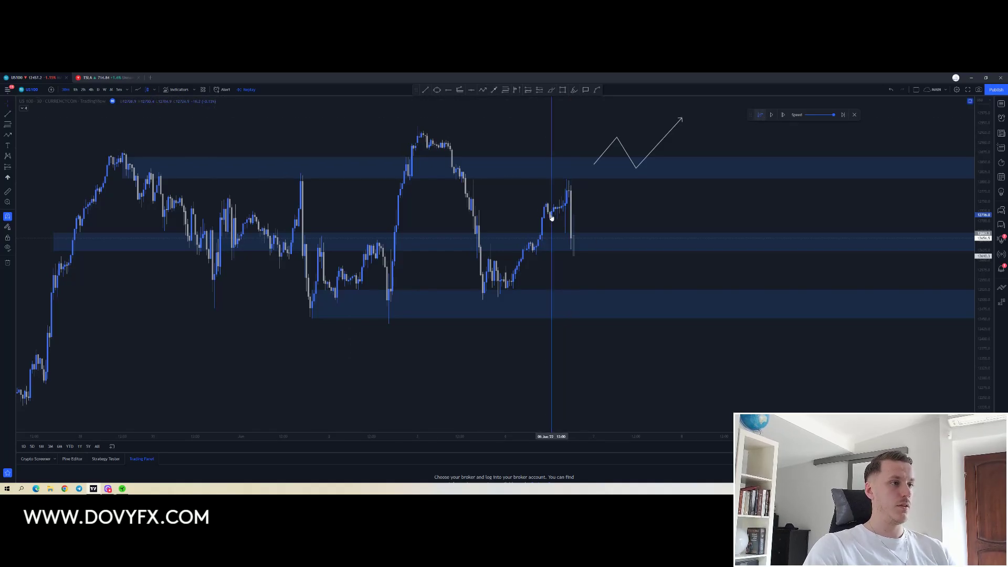
pyautogui.click(573, 213)
pyautogui.moveTo(532, 203); pyautogui.dragTo(153, 232)
# Step: Draw V-shaped bounce arrows off the middle zone and the lower zone, and undo both
pyautogui.click(7, 135)
pyautogui.click(606, 246)
pyautogui.doubleClick(654, 230)
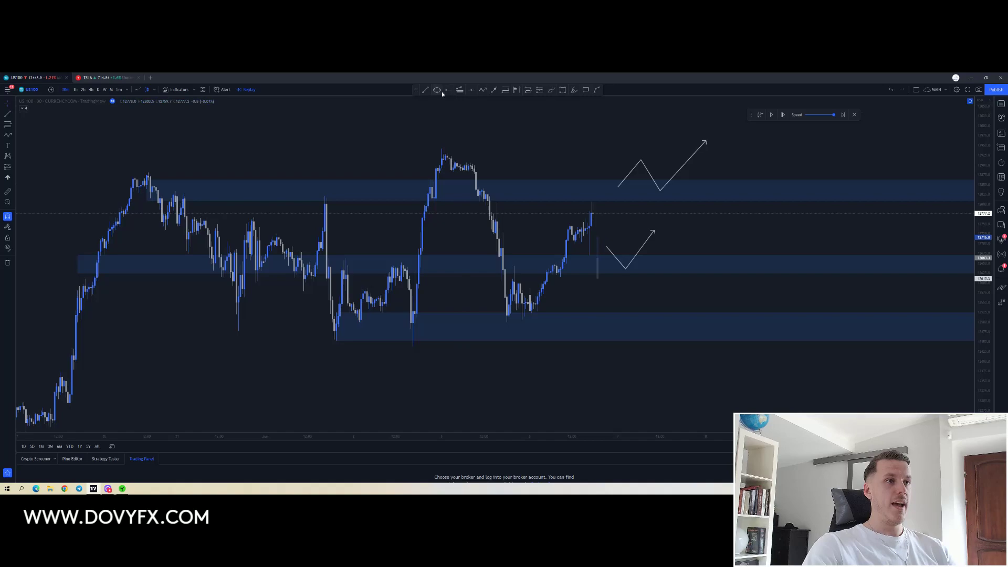
pyautogui.click(482, 90)
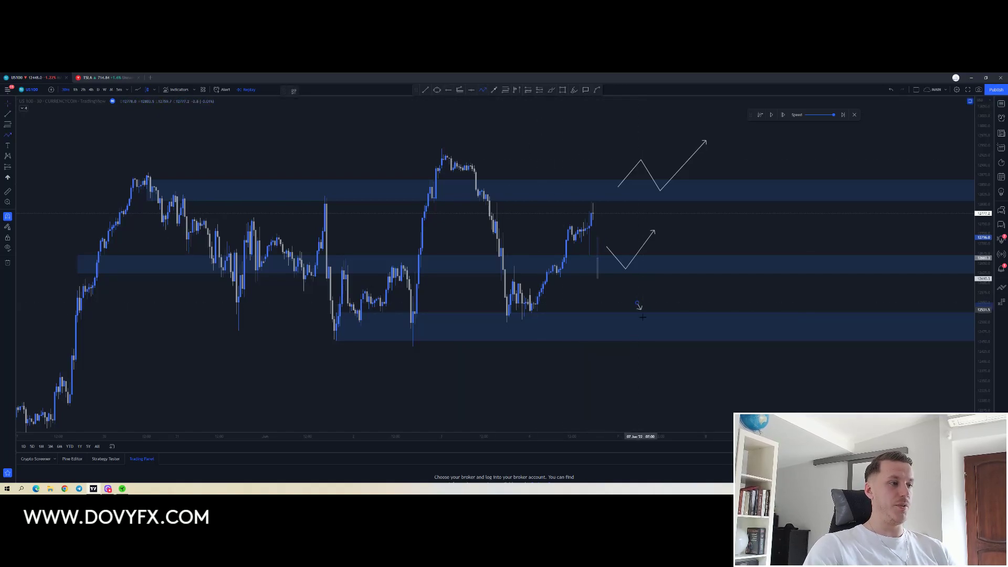
pyautogui.doubleClick(711, 282)
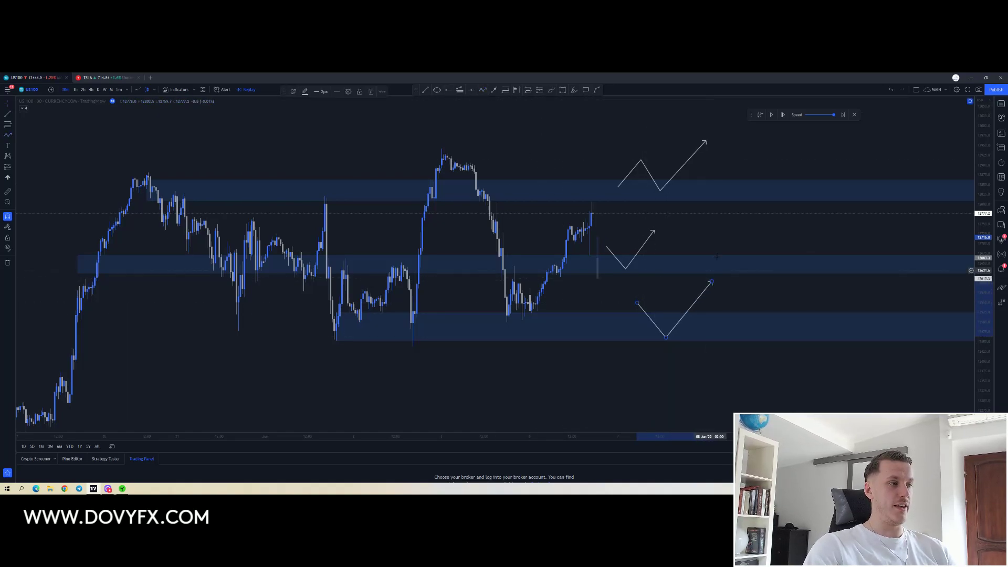
pyautogui.hotkey('ctrl', 'z')
pyautogui.hotkey('ctrl', 'z')
# Step: Delete the zigzag arrow path at the upper zone
pyautogui.moveTo(257, 235); pyautogui.dragTo(618, 210)
pyautogui.moveTo(748, 209); pyautogui.dragTo(282, 261)
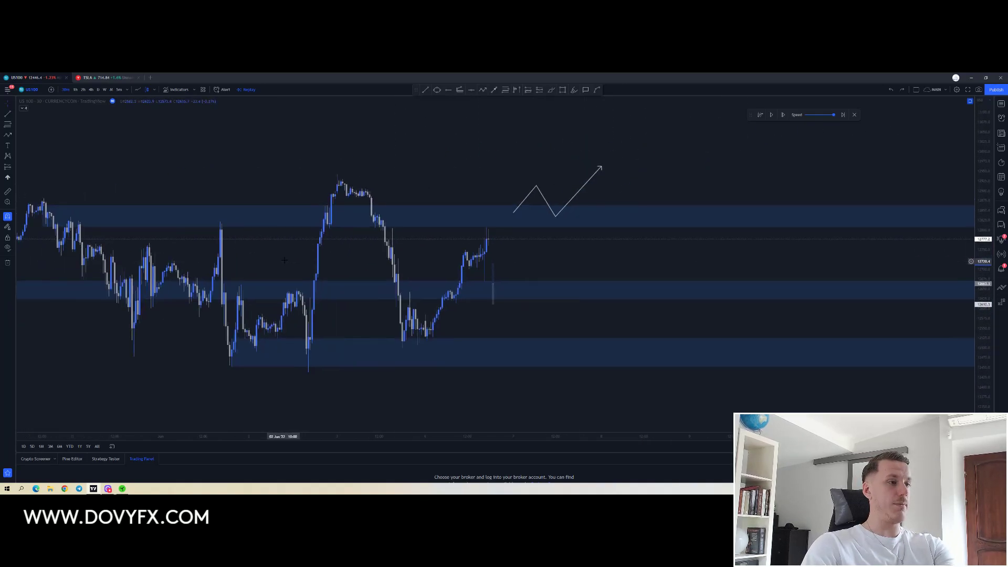
pyautogui.click(546, 205)
pyautogui.press('Delete')
# Step: Circle the middle zone around the trade entry with a freehand brush stroke, and delete the stroke
pyautogui.moveTo(536, 164); pyautogui.dragTo(585, 145)
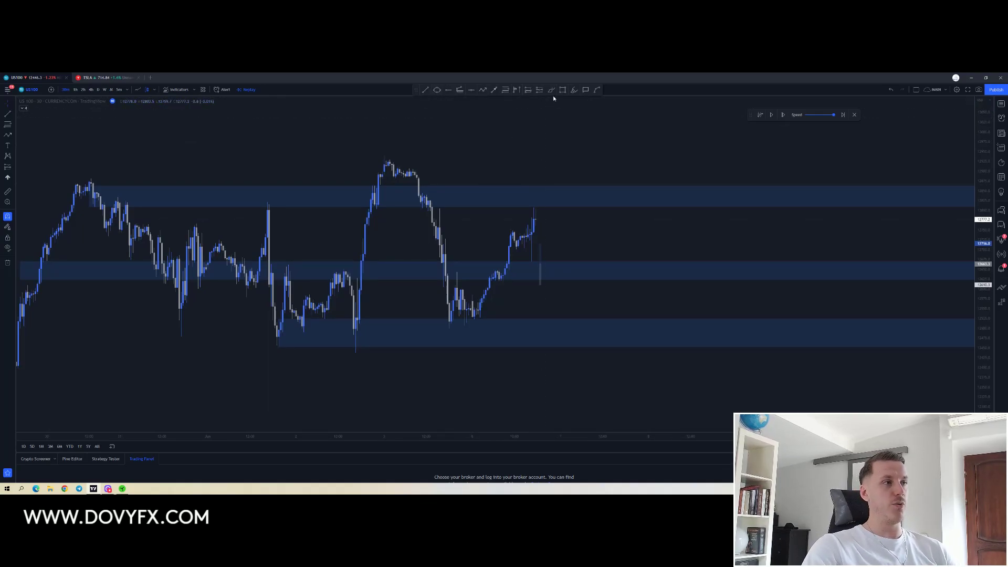
pyautogui.moveTo(533, 258); pyautogui.dragTo(594, 268)
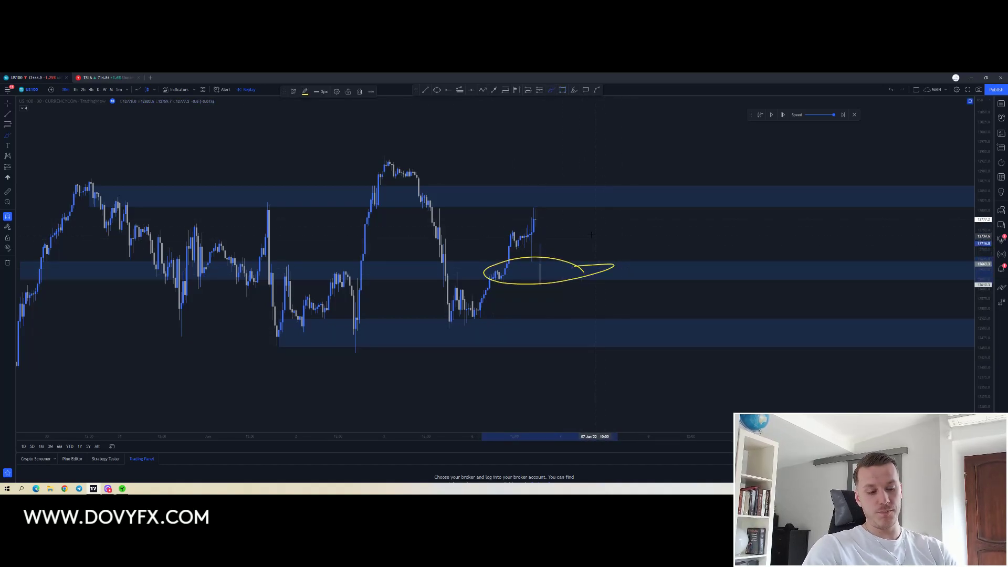
pyautogui.click(359, 91)
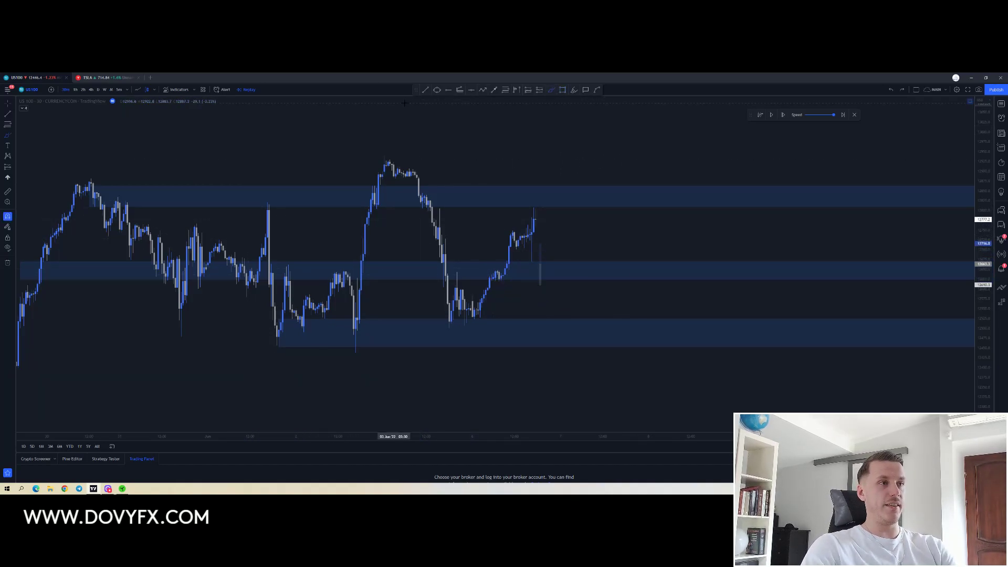
# Step: Advance the replay by one 30-minute bar and switch the chart to the 3-minute timeframe
pyautogui.click(782, 115)
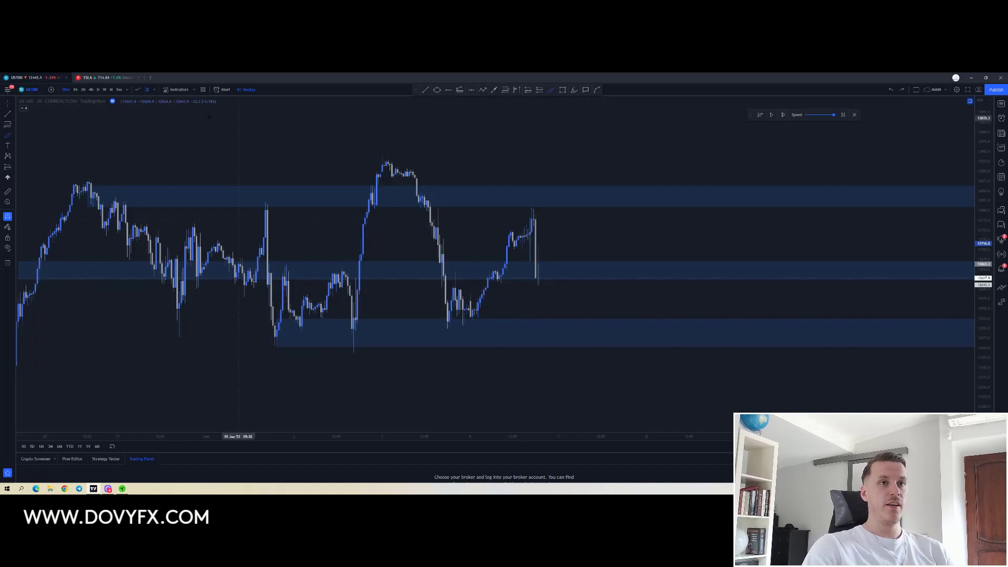
pyautogui.click(130, 90)
pyautogui.click(153, 177)
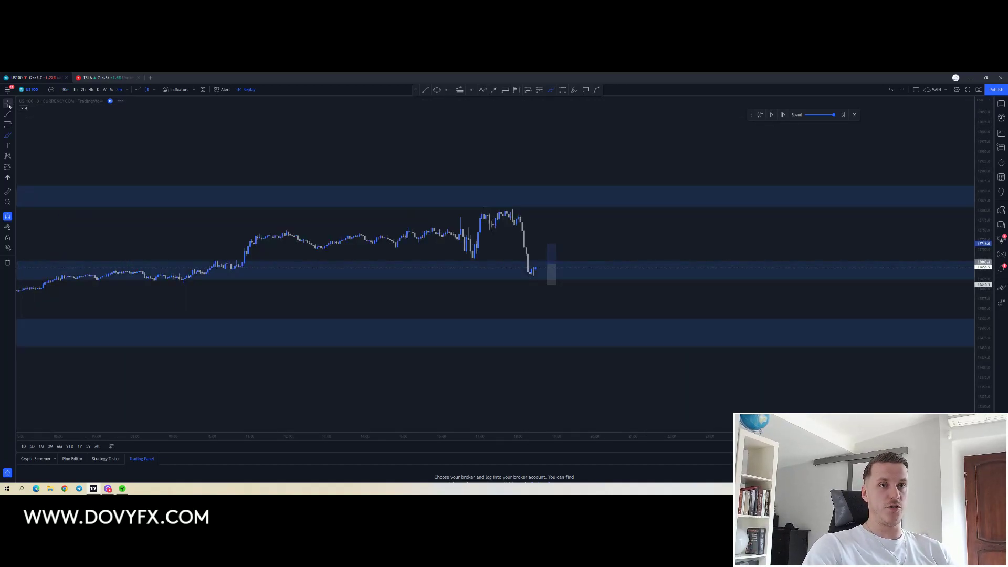
pyautogui.moveTo(983, 391); pyautogui.dragTo(983, 245)
pyautogui.moveTo(740, 198); pyautogui.dragTo(854, 216)
pyautogui.scroll(3, 852, 216)
pyautogui.moveTo(655, 178); pyautogui.dragTo(664, 170)
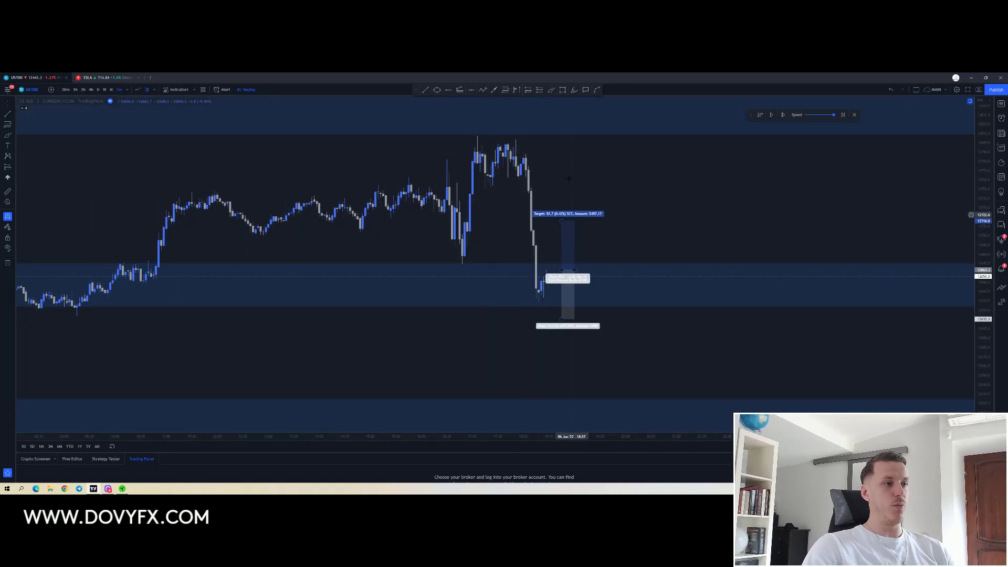
# Step: Switch the replay chart to the 1-minute timeframe
pyautogui.click(127, 90)
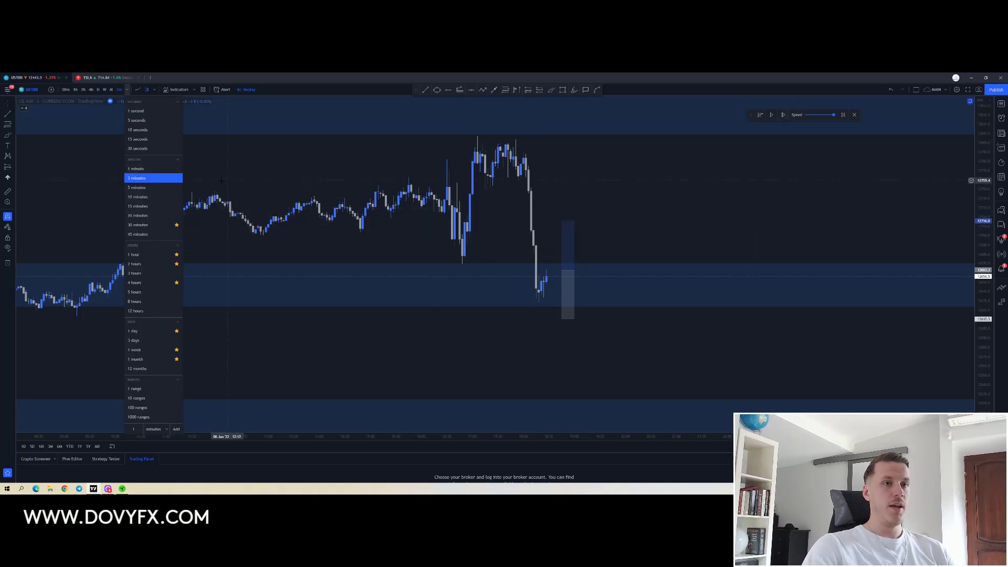
pyautogui.click(138, 169)
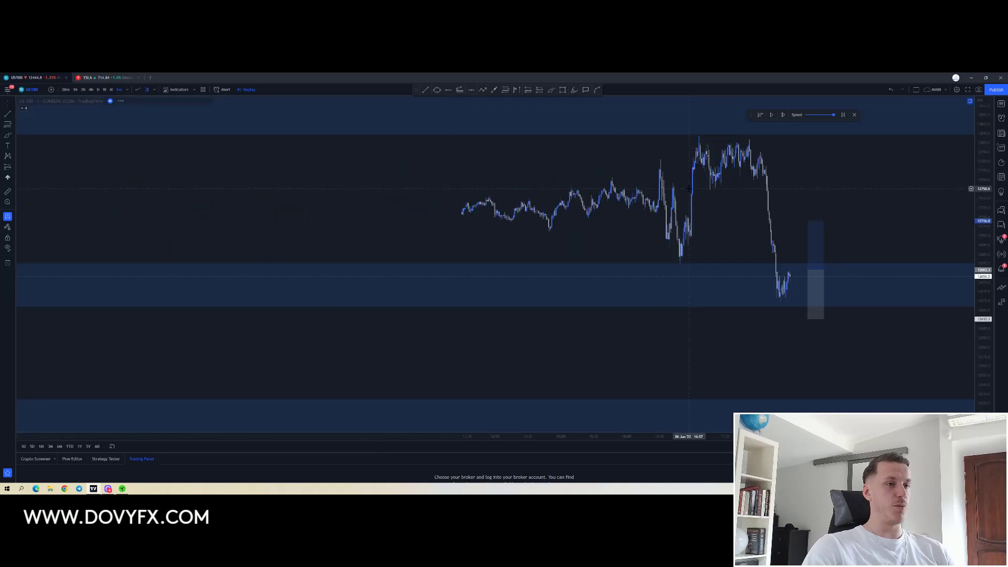
pyautogui.scroll(5, 693, 192)
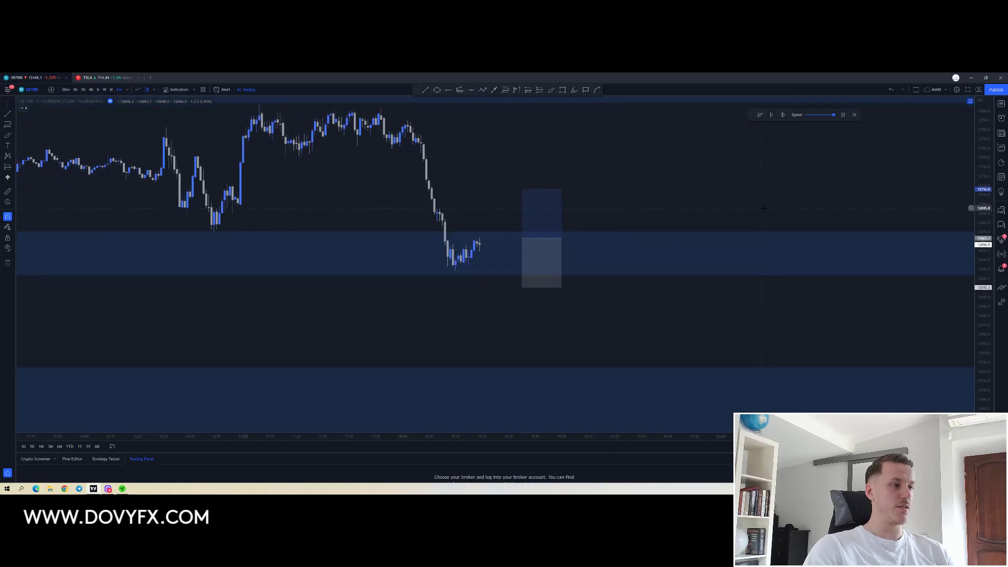
# Step: Step the replay forward bar by bar through the long position until price falls below its stop
pyautogui.click(784, 115)
pyautogui.click(784, 115)
pyautogui.click(783, 115)
pyautogui.click(783, 115)
pyautogui.click(784, 115)
pyautogui.click(783, 115)
pyautogui.click(783, 115)
pyautogui.click(784, 115)
pyautogui.click(783, 115)
pyautogui.click(783, 114)
pyautogui.click(783, 115)
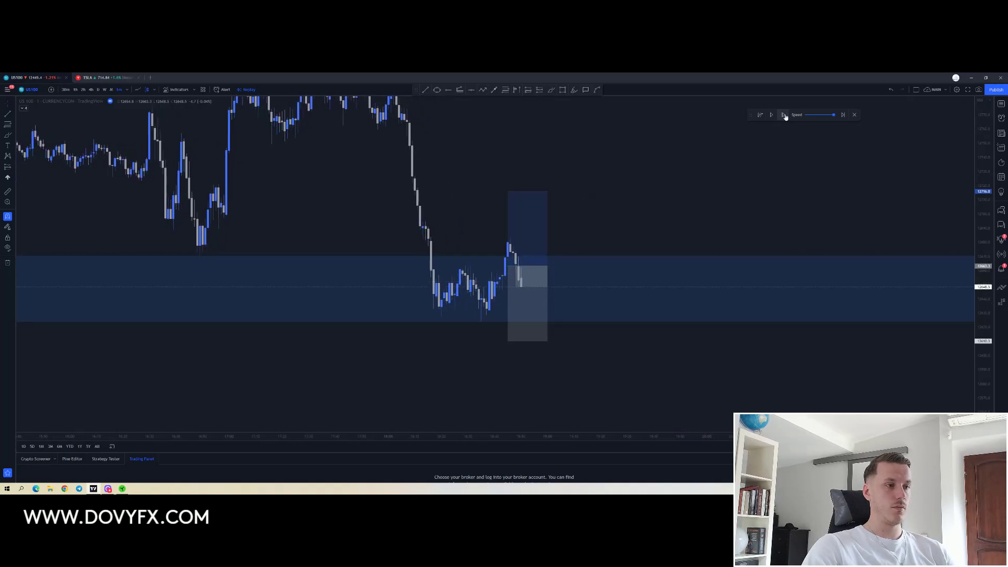
pyautogui.click(784, 115)
pyautogui.click(783, 115)
pyautogui.click(783, 115)
pyautogui.click(783, 115)
pyautogui.click(784, 115)
pyautogui.click(784, 115)
pyautogui.click(784, 115)
pyautogui.click(783, 115)
pyautogui.click(784, 115)
pyautogui.click(784, 115)
# Step: Trace the double bottom in the middle zone and the rally after it with freehand brush strokes
pyautogui.moveTo(577, 206); pyautogui.dragTo(654, 175)
pyautogui.scroll(2, 625, 181)
pyautogui.moveTo(556, 191); pyautogui.dragTo(735, 185)
pyautogui.scroll(2, 745, 184)
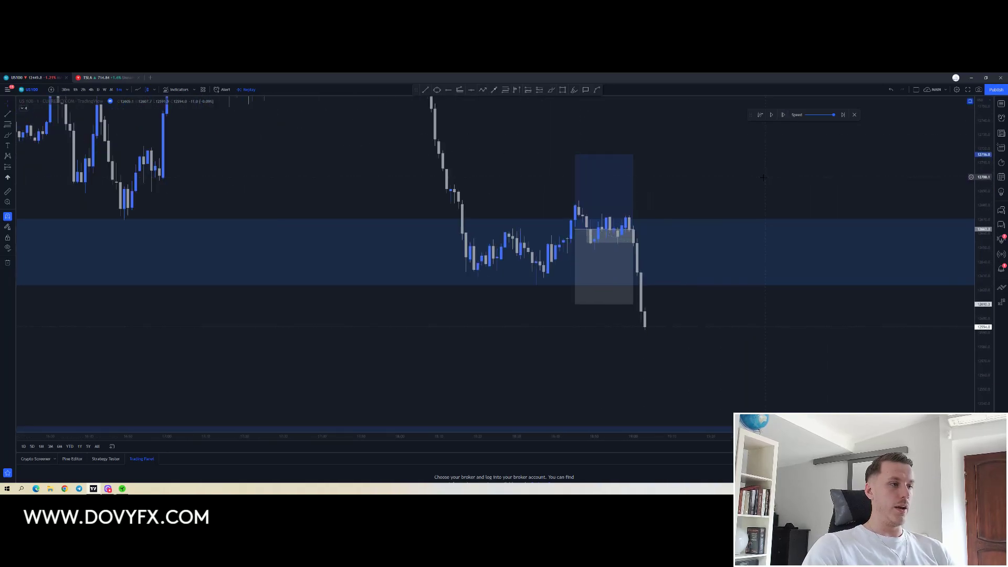
pyautogui.moveTo(982, 342); pyautogui.dragTo(931, 248)
pyautogui.moveTo(772, 145); pyautogui.dragTo(710, 189)
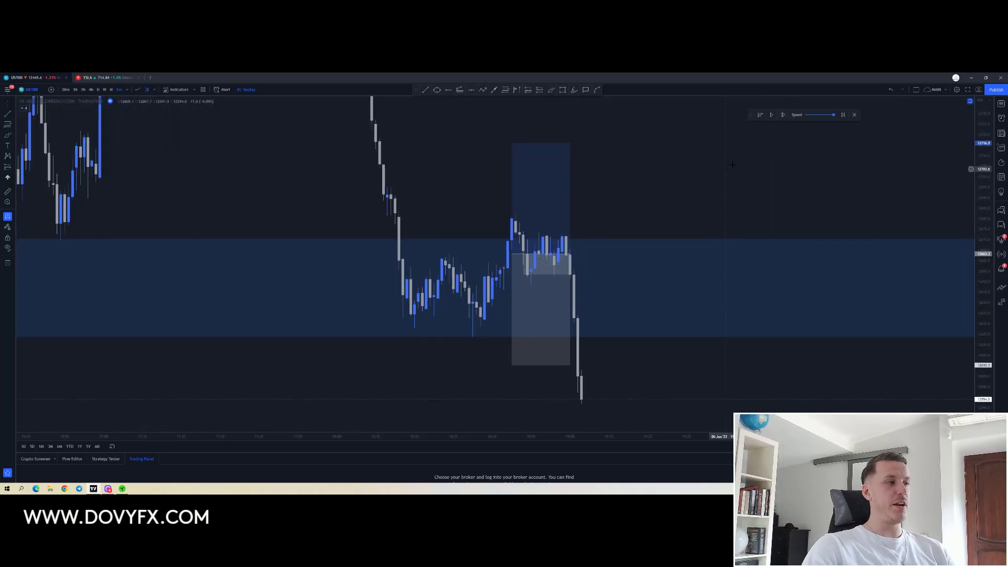
pyautogui.moveTo(376, 310)
pyautogui.mouseDown()
pyautogui.moveTo(458, 315)
pyautogui.moveTo(514, 334)
pyautogui.moveTo(534, 199)
pyautogui.moveTo(494, 326)
pyautogui.moveTo(508, 329)
pyautogui.mouseUp()
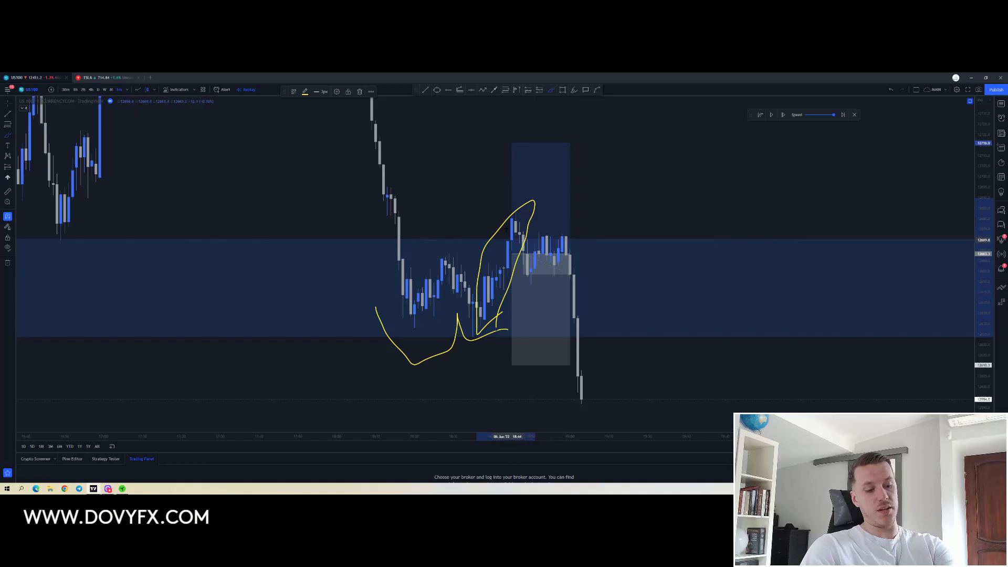
# Step: Undo both brush strokes around the long position and switch the chart to the 30-minute timeframe, compressing its price scale
pyautogui.hotkey('ctrl', 'z')
pyautogui.hotkey('ctrl', 'z')
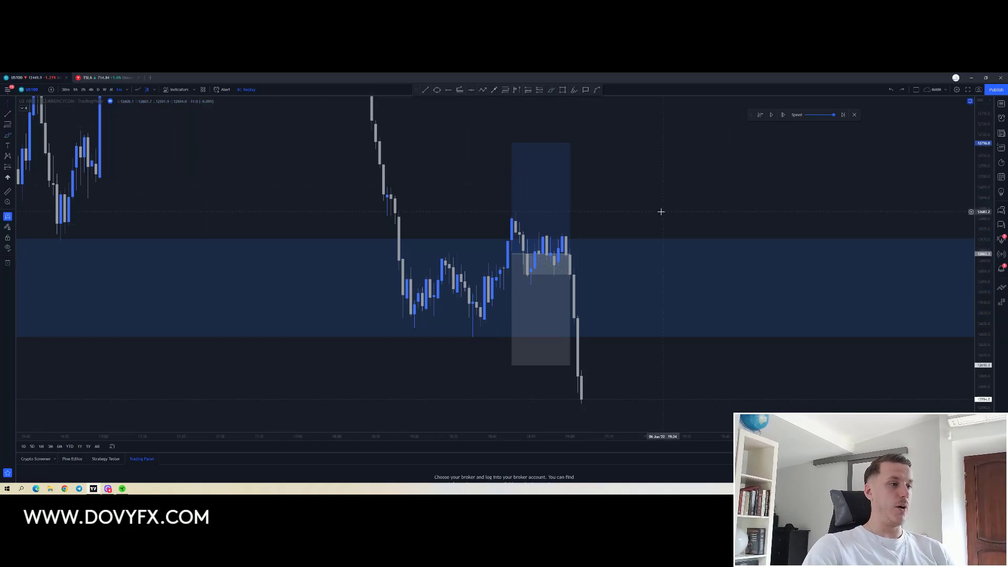
pyautogui.moveTo(661, 212); pyautogui.dragTo(565, 213)
pyautogui.click(65, 89)
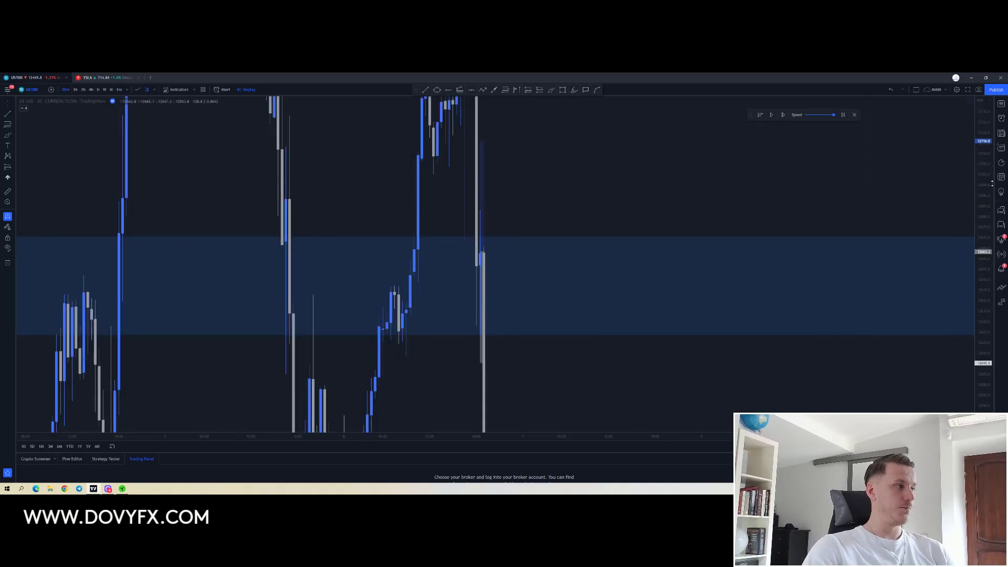
pyautogui.moveTo(992, 183); pyautogui.dragTo(982, 341)
pyautogui.moveTo(710, 322); pyautogui.dragTo(899, 235)
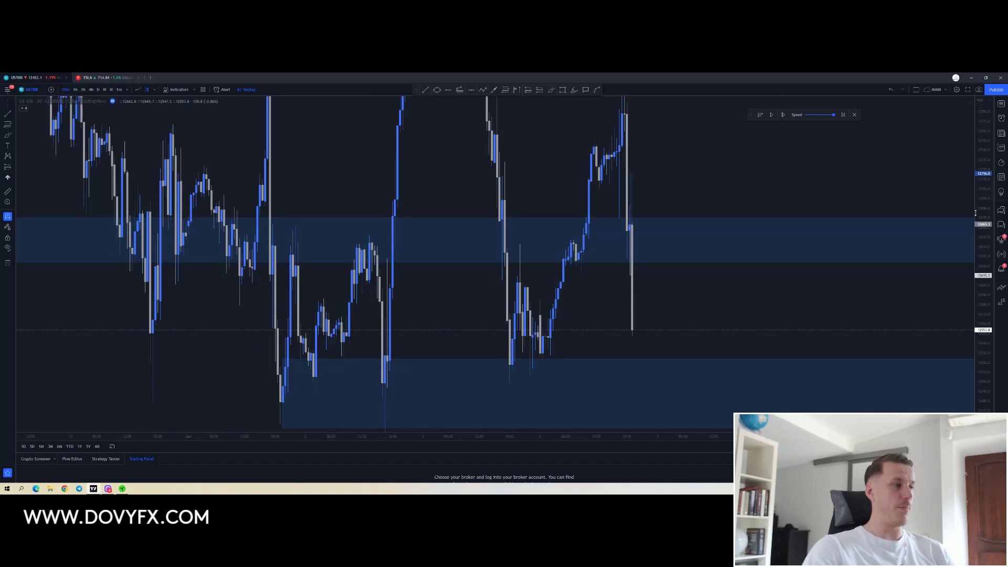
pyautogui.moveTo(975, 213); pyautogui.dragTo(977, 273)
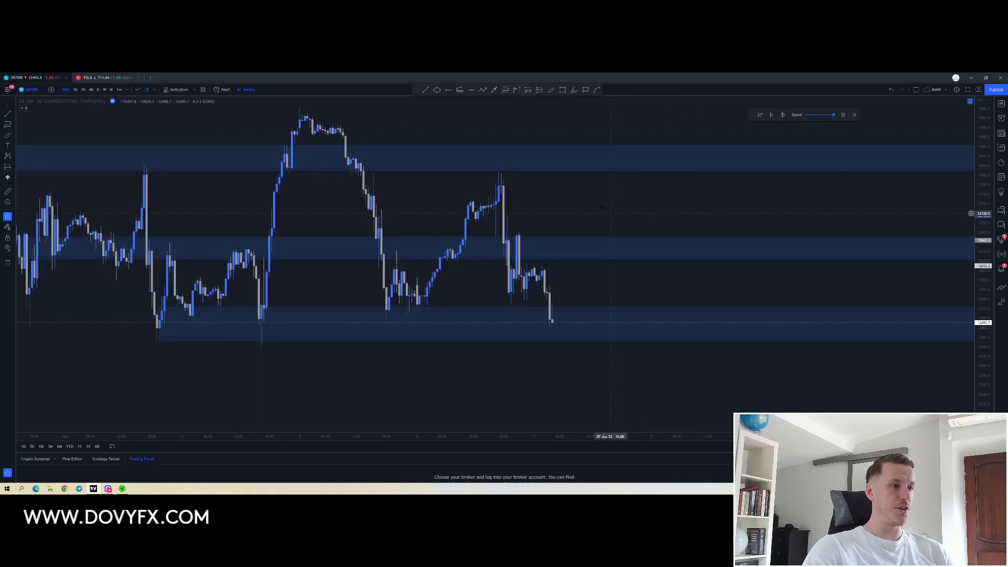
# Step: Draw an arrowed path that dips from the middle zone, retests it and falls to the lower zone
pyautogui.click(578, 246)
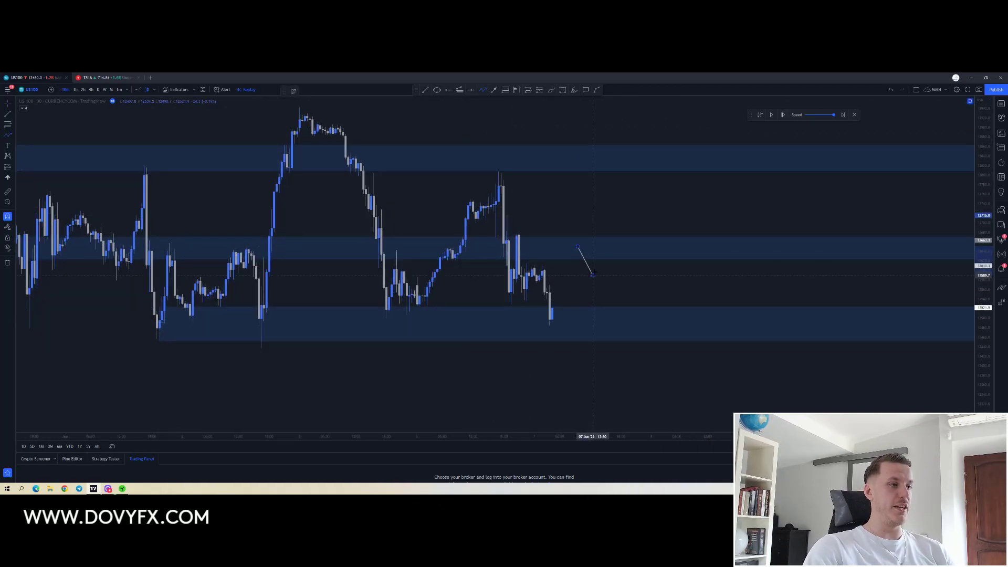
pyautogui.click(613, 248)
pyautogui.doubleClick(644, 301)
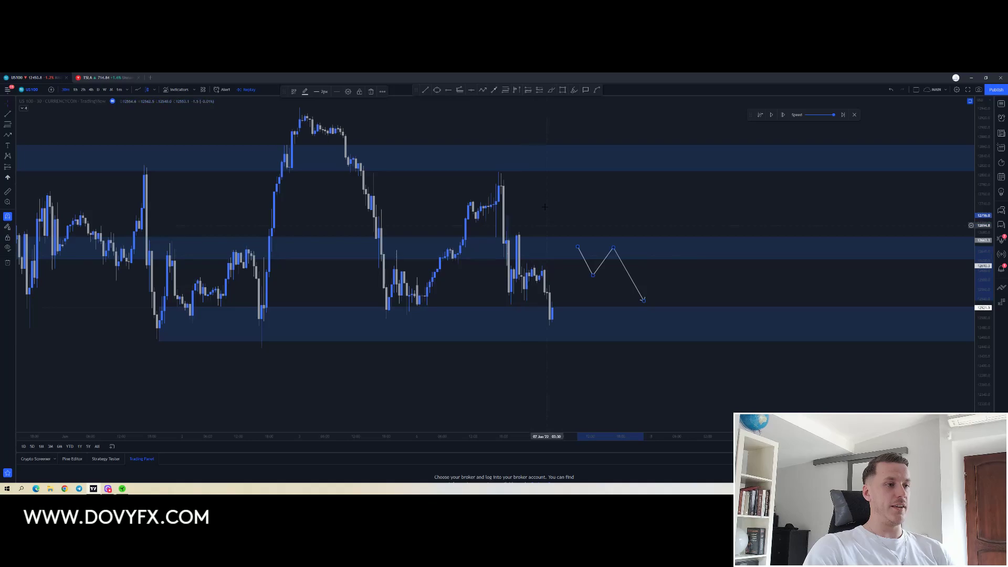
# Step: Circle the latest swing high in the middle zone with the brush and clear the sketches
pyautogui.click(551, 90)
pyautogui.moveTo(529, 232); pyautogui.dragTo(531, 235)
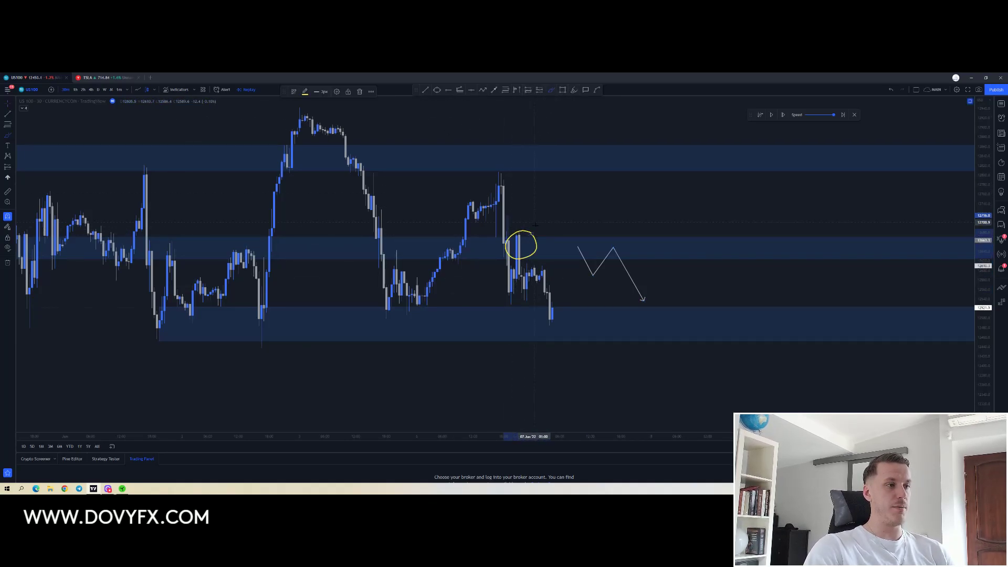
pyautogui.hotkey('ctrl', 'z')
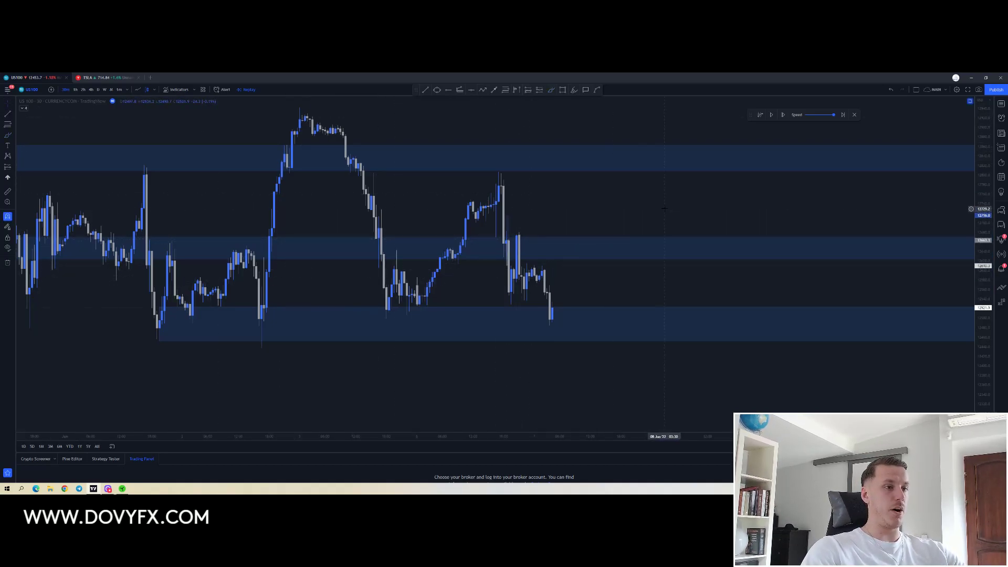
# Step: Delete the middle zone from the 30-minute chart
pyautogui.scroll(-5, 218, 258)
pyautogui.click(217, 257)
pyautogui.press('Delete')
# Step: Circle the whole sideways range between the upper and lower zones with the brush, and remove the stroke
pyautogui.scroll(-3, 842, 262)
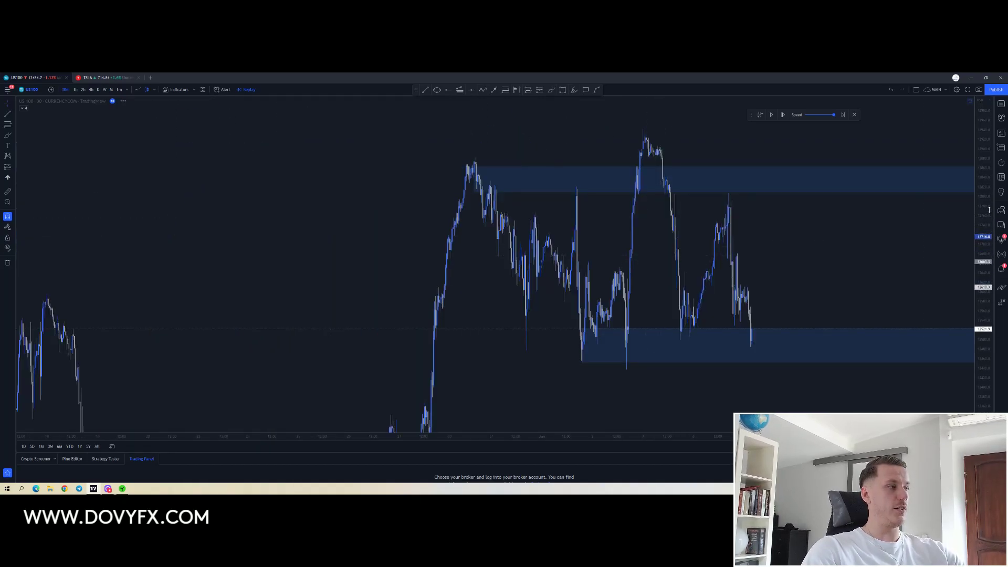
pyautogui.moveTo(989, 237); pyautogui.dragTo(988, 360)
pyautogui.moveTo(843, 354); pyautogui.dragTo(653, 344)
pyautogui.scroll(-1, 722, 321)
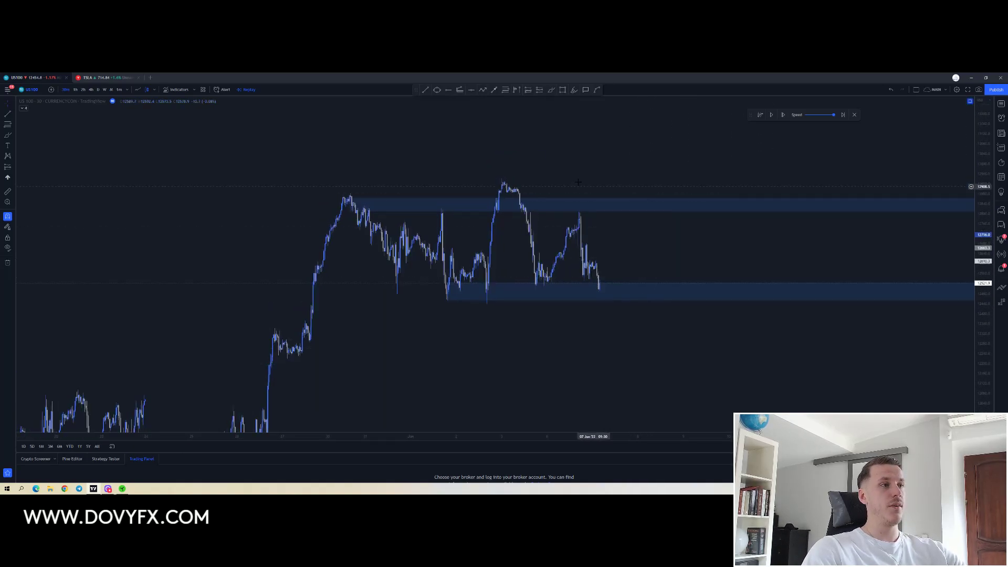
pyautogui.moveTo(625, 183)
pyautogui.mouseDown()
pyautogui.moveTo(326, 196)
pyautogui.moveTo(378, 323)
pyautogui.moveTo(669, 286)
pyautogui.moveTo(587, 184)
pyautogui.mouseUp()
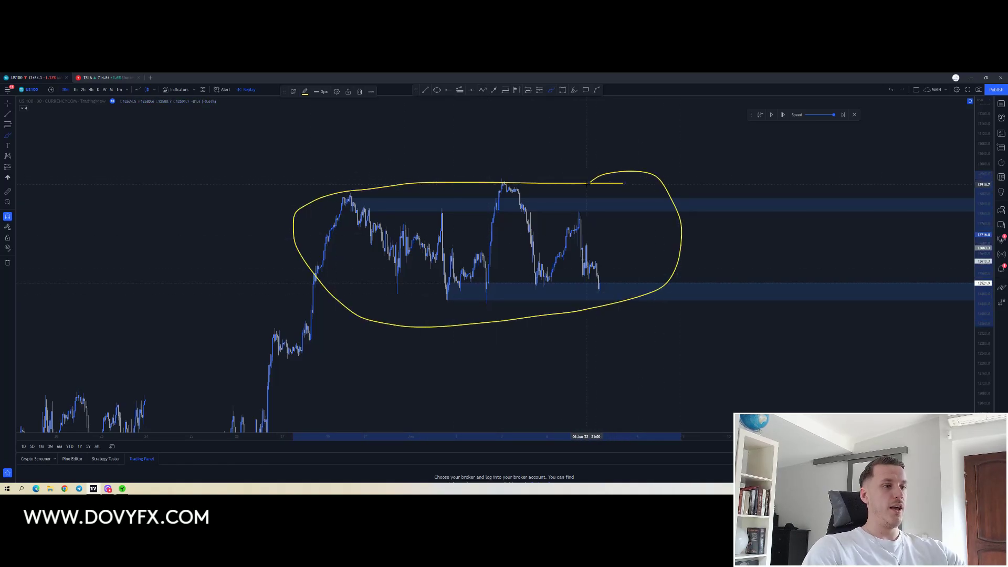
pyautogui.press('Delete')
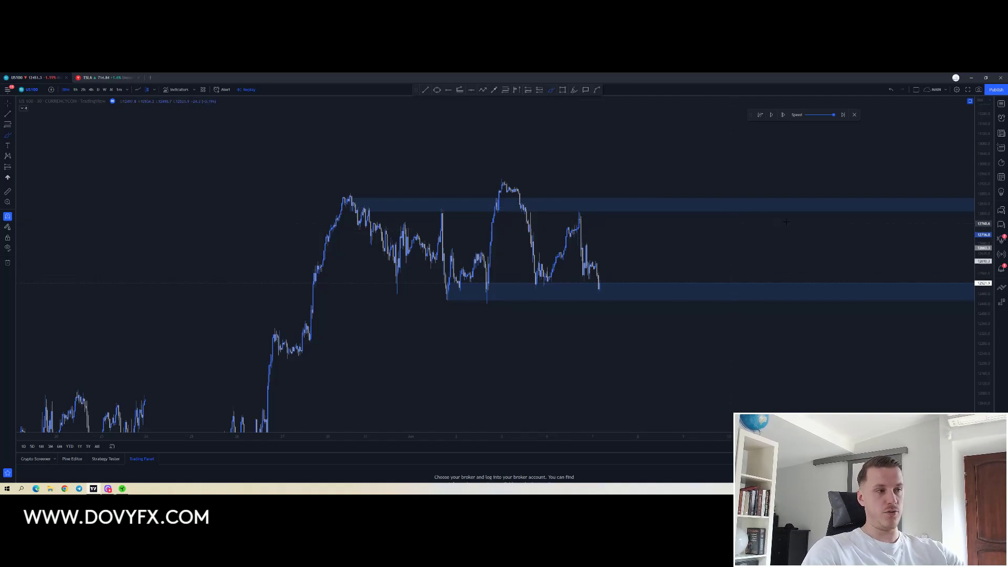
# Step: Sketch possible moves out of the range above the upper zone and below the lower one, and undo the strokes
pyautogui.moveTo(605, 240); pyautogui.dragTo(715, 138)
pyautogui.moveTo(637, 287)
pyautogui.mouseDown()
pyautogui.moveTo(699, 335)
pyautogui.moveTo(715, 371)
pyautogui.moveTo(724, 355)
pyautogui.mouseUp()
pyautogui.moveTo(686, 126); pyautogui.dragTo(734, 142)
pyautogui.hotkey('ctrl', 'z')
pyautogui.hotkey('ctrl', 'z')
pyautogui.hotkey('ctrl', 'z')
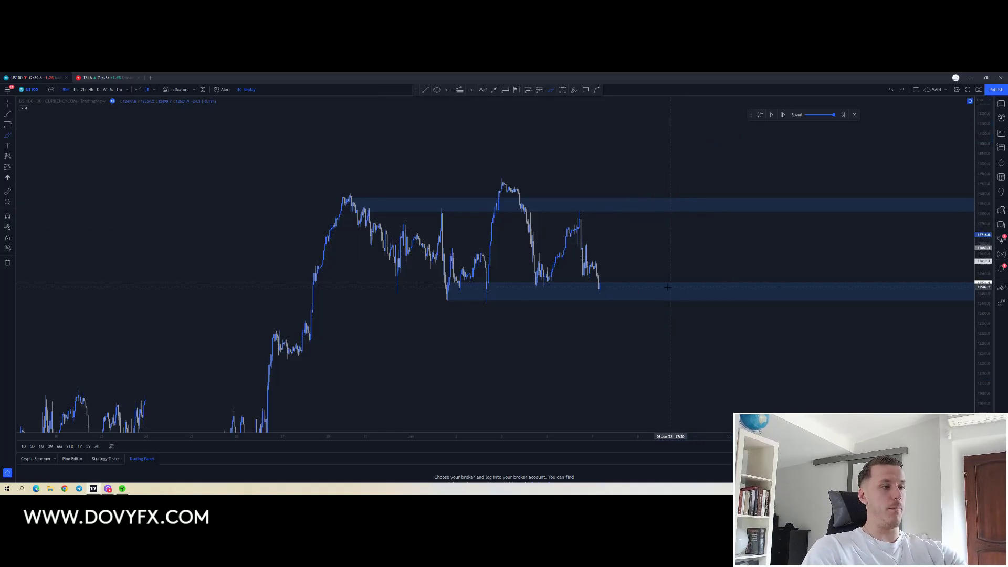
# Step: Circle both range zones and trace a breakout with retest above the upper one, undoing each brush stroke
pyautogui.moveTo(628, 288); pyautogui.dragTo(668, 280)
pyautogui.moveTo(582, 198)
pyautogui.mouseDown()
pyautogui.moveTo(630, 212)
pyautogui.moveTo(703, 202)
pyautogui.mouseUp()
pyautogui.moveTo(696, 165); pyautogui.dragTo(748, 146)
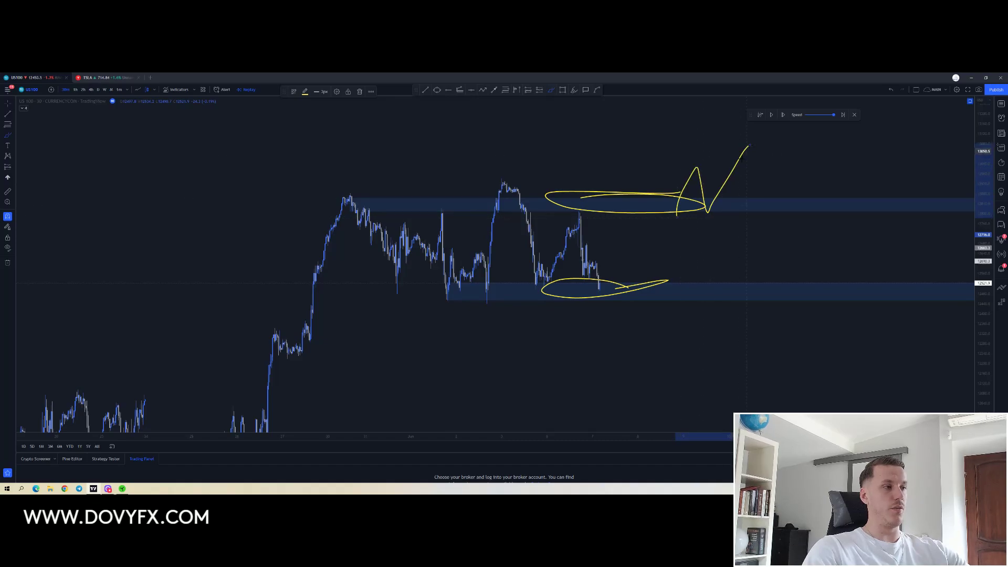
pyautogui.hotkey('ctrl', 'z')
pyautogui.hotkey('ctrl', 'z')
pyautogui.hotkey('ctrl', 'z')
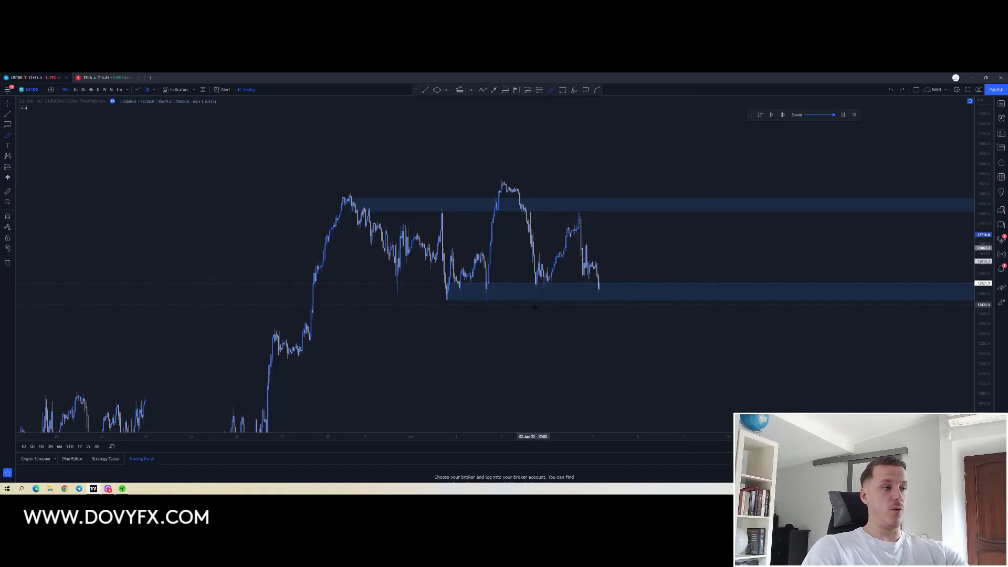
pyautogui.moveTo(599, 284)
pyautogui.mouseDown()
pyautogui.moveTo(386, 292)
pyautogui.moveTo(572, 284)
pyautogui.mouseUp()
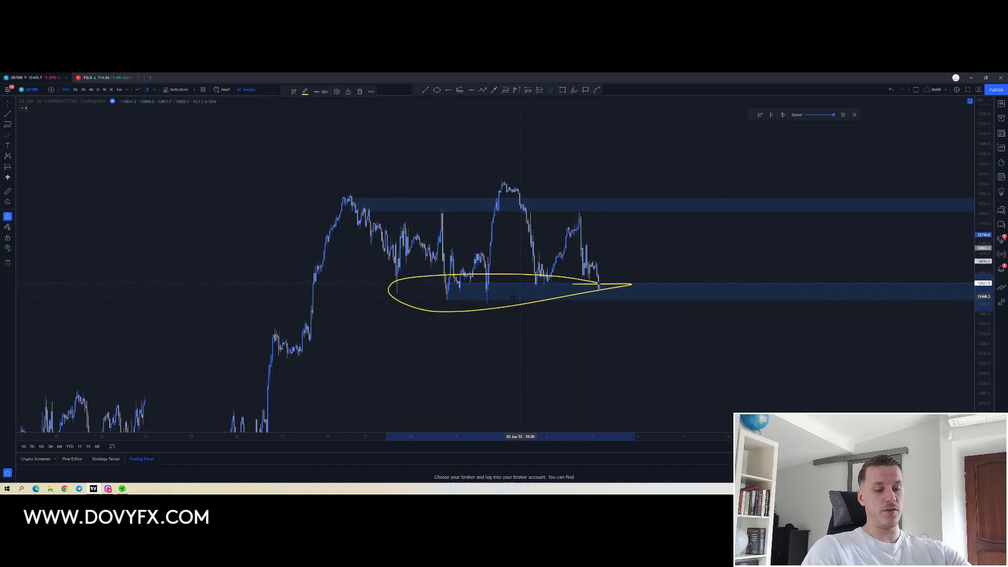
pyautogui.hotkey('ctrl', 'z')
# Step: Extend the lower zone's start back to the earlier rally that rises through its level
pyautogui.moveTo(439, 273); pyautogui.dragTo(317, 219)
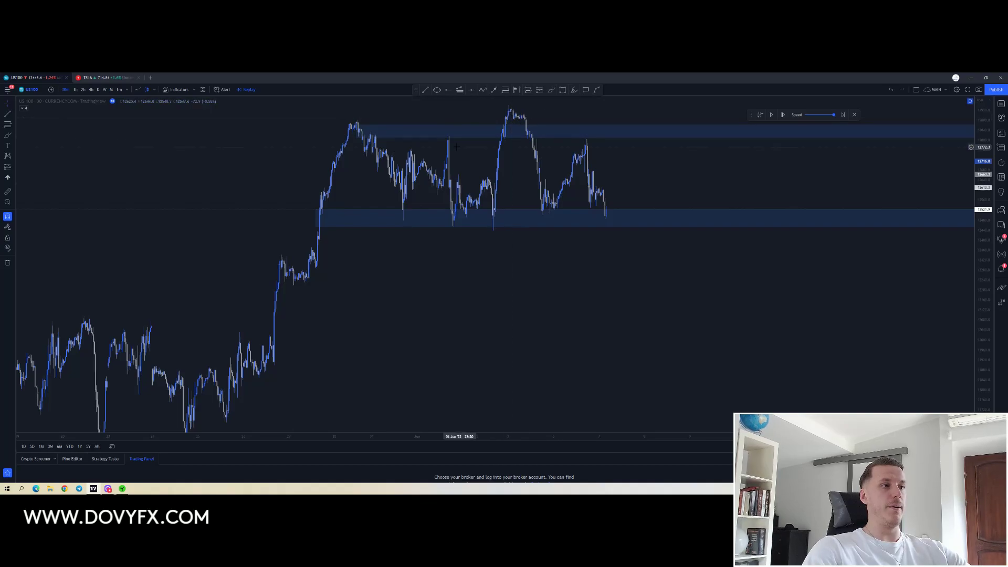
pyautogui.moveTo(456, 147); pyautogui.dragTo(480, 183)
pyautogui.scroll(2, 461, 115)
pyautogui.moveTo(389, 107); pyautogui.dragTo(539, 144)
pyautogui.scroll(2, 527, 123)
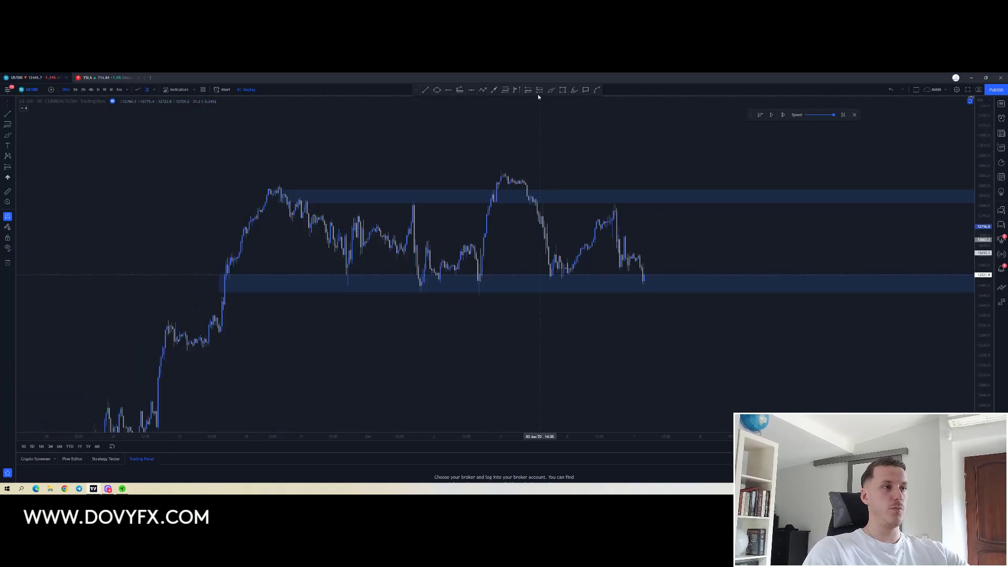
# Step: Mark the successive price reactions along the lower zone with brush strokes, and undo all of them
pyautogui.moveTo(241, 271); pyautogui.dragTo(237, 274)
pyautogui.moveTo(361, 272)
pyautogui.mouseDown()
pyautogui.moveTo(364, 283)
pyautogui.moveTo(440, 270)
pyautogui.moveTo(483, 277)
pyautogui.mouseUp()
pyautogui.moveTo(582, 276)
pyautogui.mouseDown()
pyautogui.moveTo(581, 285)
pyautogui.moveTo(590, 274)
pyautogui.mouseUp()
pyautogui.moveTo(666, 273); pyautogui.dragTo(676, 280)
pyautogui.hotkey('ctrl', 'z')
pyautogui.hotkey('ctrl', 'z')
pyautogui.hotkey('ctrl', 'z')
pyautogui.hotkey('ctrl', 'z')
pyautogui.hotkey('ctrl', 'z')
pyautogui.hotkey('ctrl', 'z')
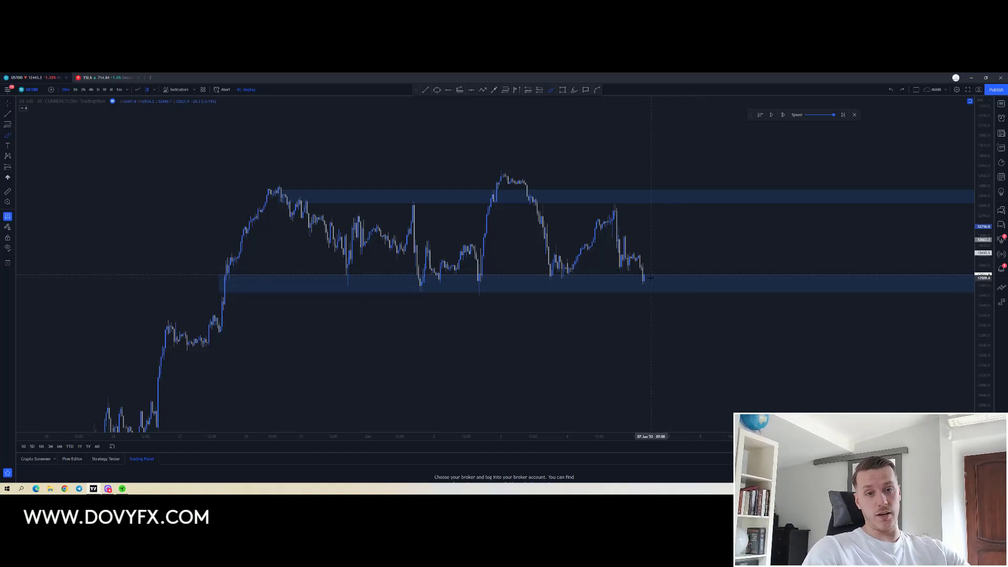
# Step: Sketch rallies from the lower zone and from a dip below it, circle the earlier structure underneath, and undo the strokes
pyautogui.moveTo(651, 276); pyautogui.dragTo(701, 218)
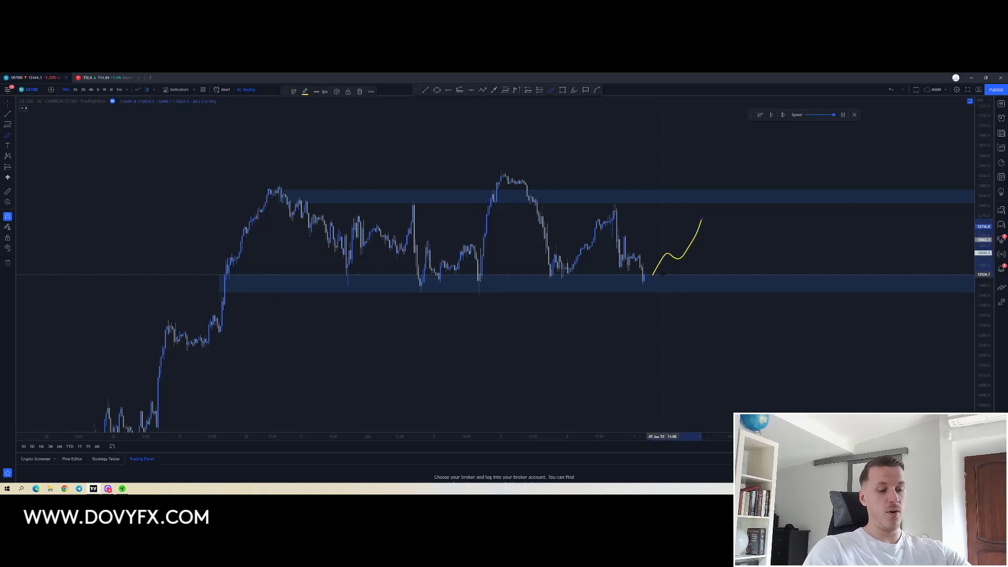
pyautogui.hotkey('ctrl', 'z')
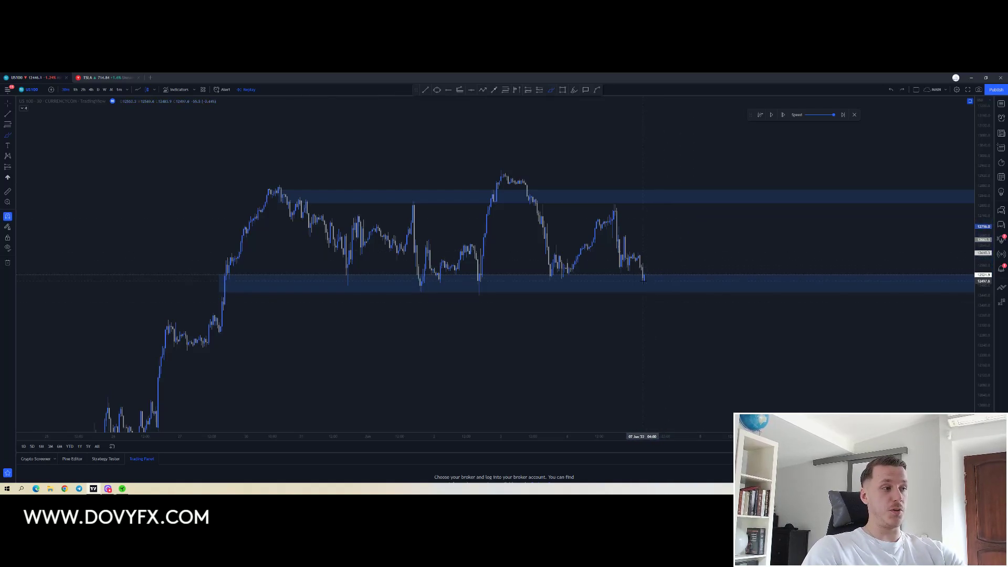
pyautogui.moveTo(651, 279)
pyautogui.mouseDown()
pyautogui.moveTo(715, 266)
pyautogui.moveTo(736, 238)
pyautogui.mouseUp()
pyautogui.moveTo(261, 316); pyautogui.dragTo(272, 321)
pyautogui.moveTo(192, 325); pyautogui.dragTo(263, 317)
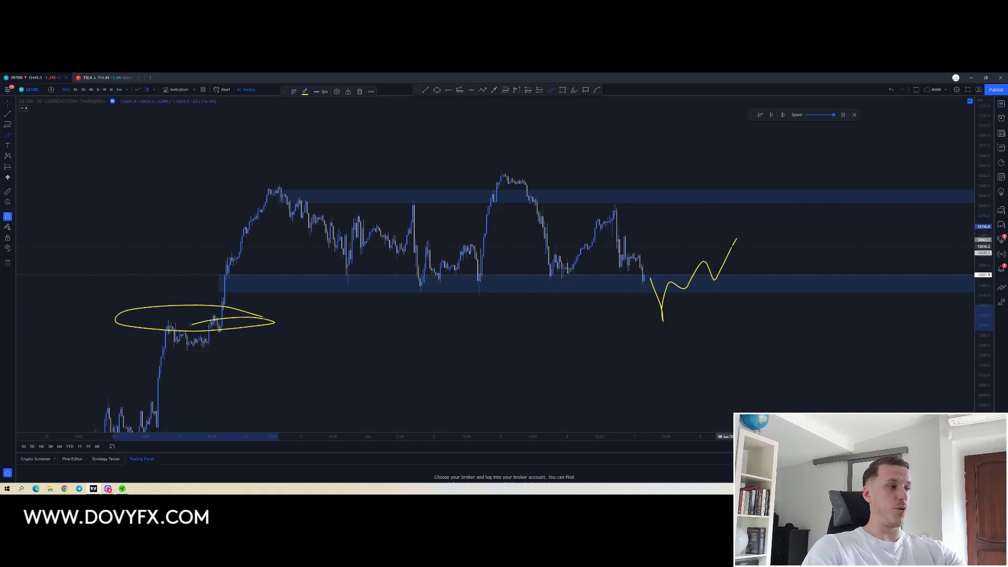
pyautogui.hotkey('ctrl', 'z')
pyautogui.hotkey('ctrl', 'z')
pyautogui.hotkey('ctrl', 'z')
# Step: Exit bar replay and set the live chart to the weekly timeframe
pyautogui.click(9, 107)
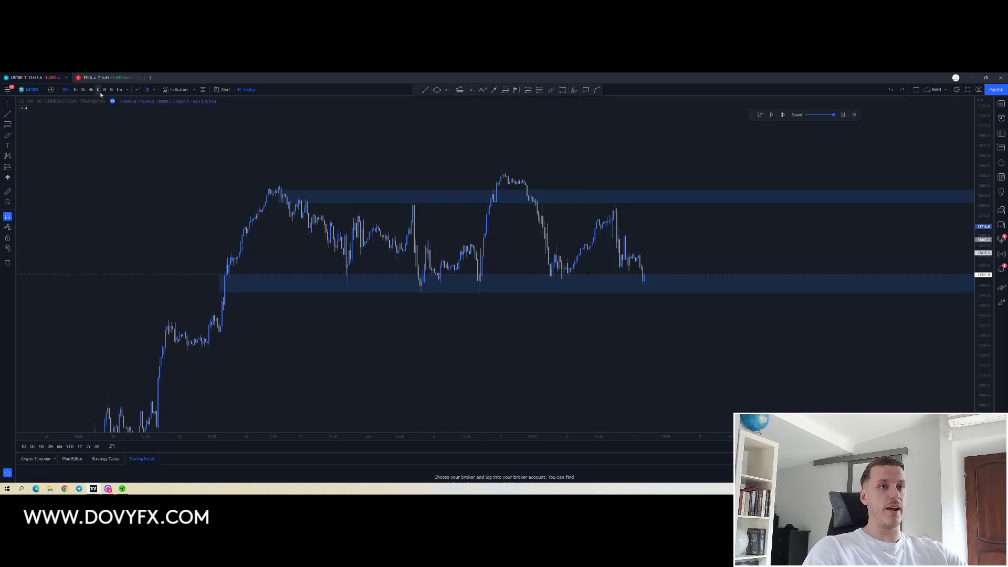
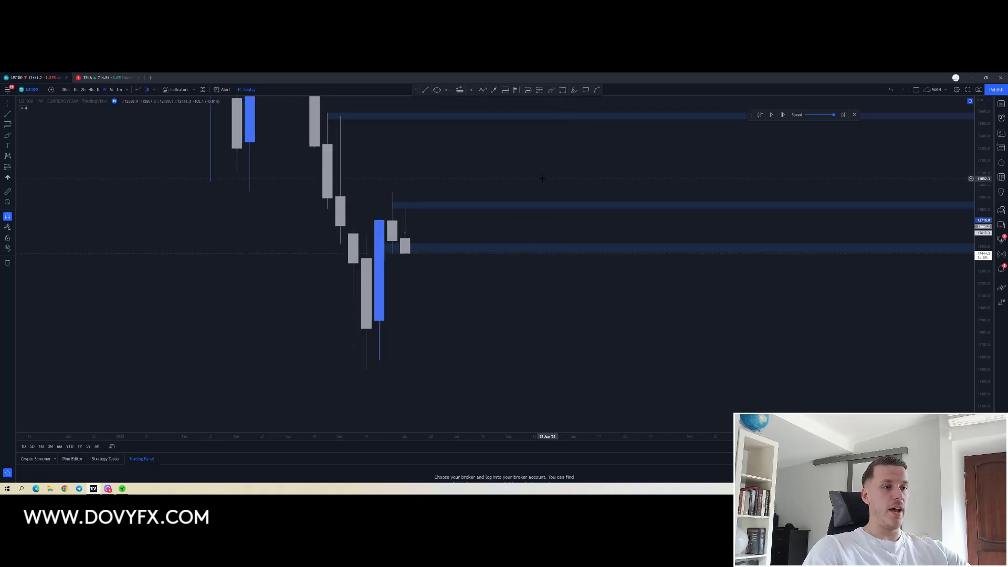
pyautogui.click(854, 115)
pyautogui.click(553, 299)
pyautogui.moveTo(671, 292); pyautogui.dragTo(317, 294)
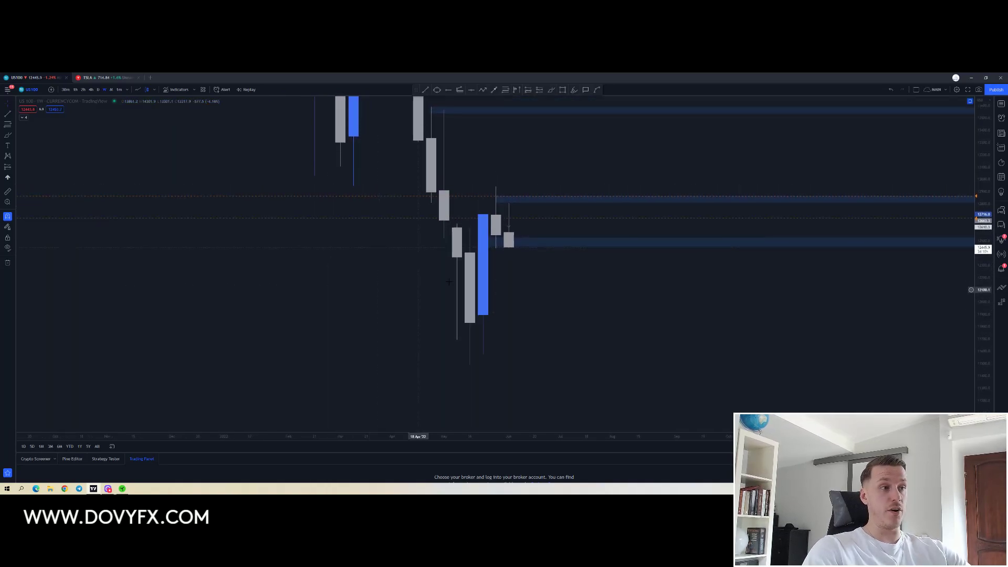
pyautogui.moveTo(612, 160); pyautogui.dragTo(620, 175)
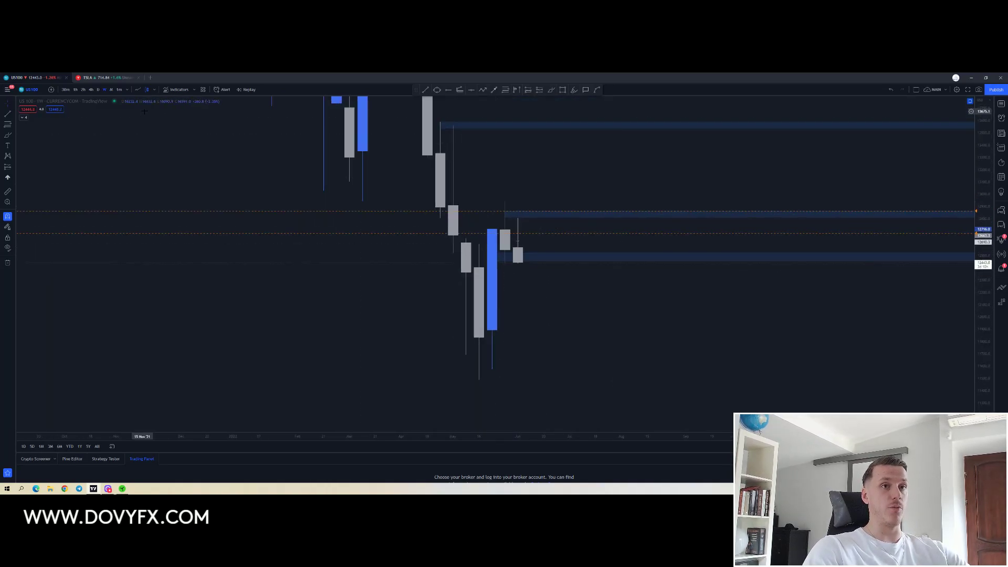
pyautogui.click(99, 90)
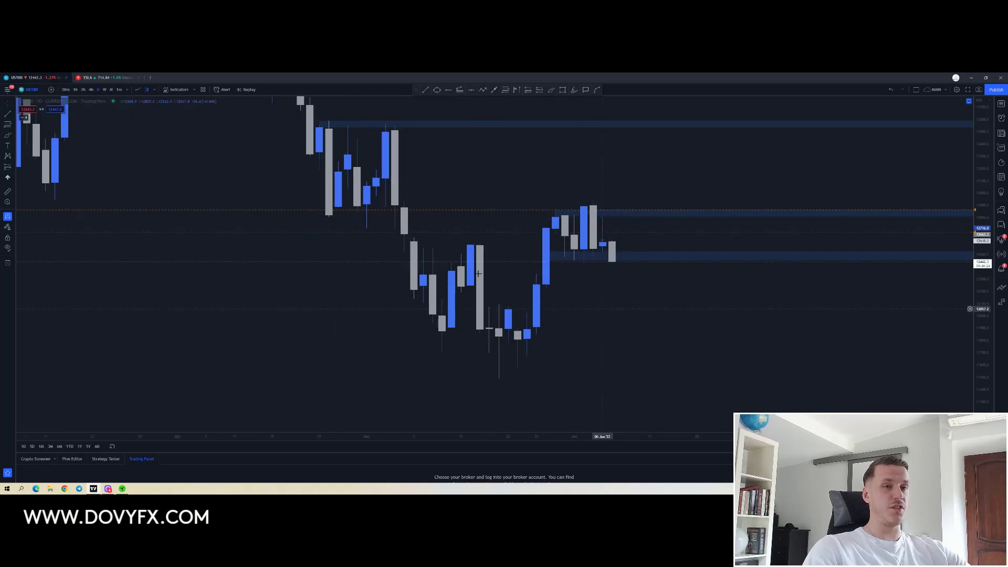
pyautogui.click(104, 90)
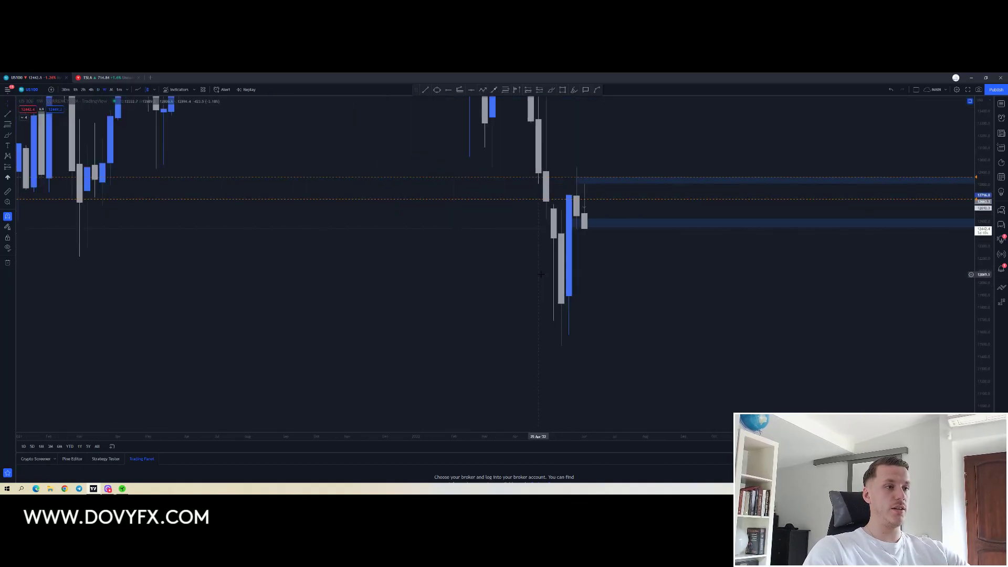
# Step: Circle the weekly highs of 2020 and the early 2021 low near the lower zone's level, and undo the stroke
pyautogui.scroll(-2, 435, 283)
pyautogui.moveTo(450, 261); pyautogui.dragTo(373, 247)
pyautogui.scroll(-2, 405, 249)
pyautogui.moveTo(321, 158); pyautogui.dragTo(316, 158)
pyautogui.moveTo(349, 208)
pyautogui.mouseDown()
pyautogui.moveTo(315, 206)
pyautogui.moveTo(345, 234)
pyautogui.moveTo(302, 213)
pyautogui.mouseUp()
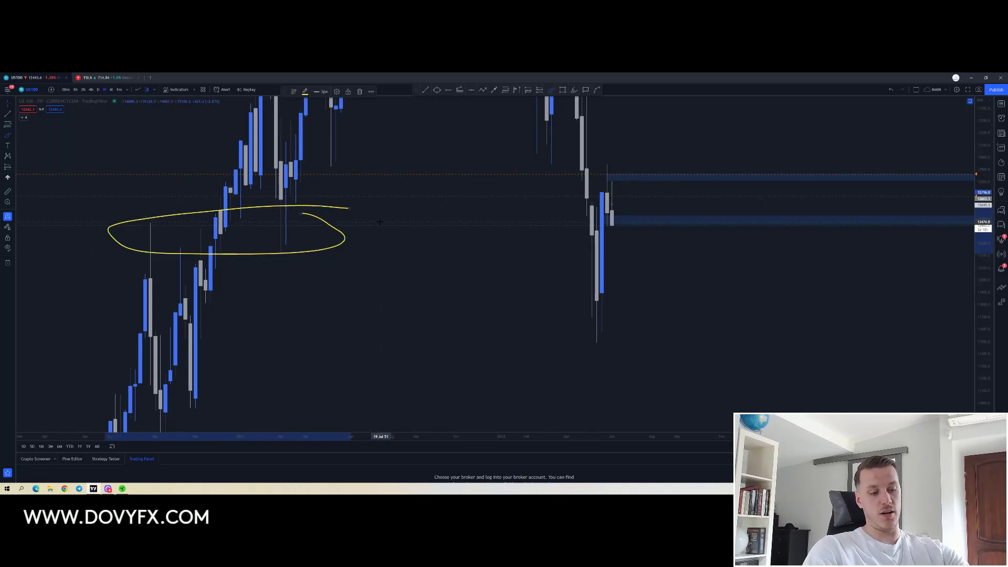
pyautogui.hotkey('ctrl', 'z')
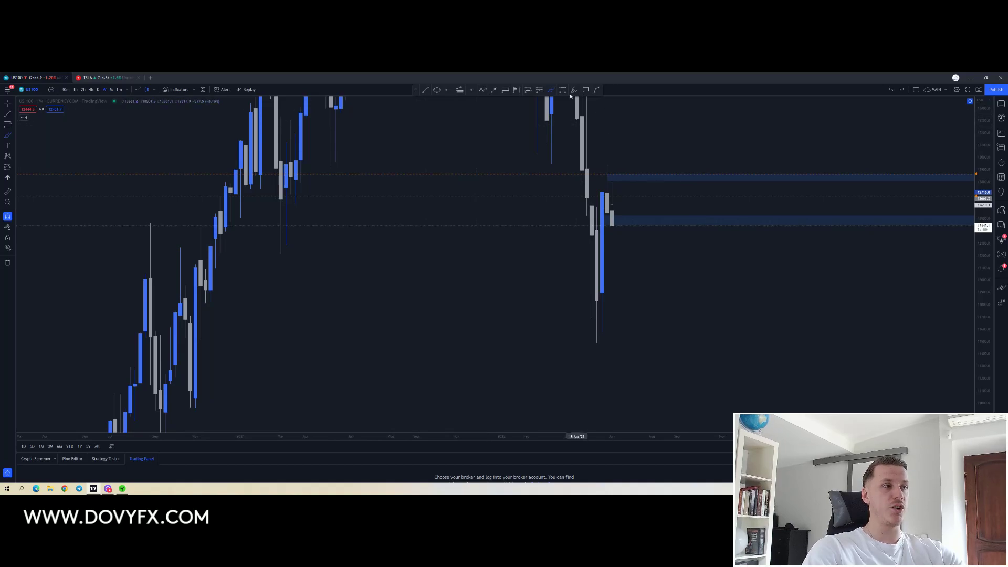
# Step: Draw a zone between the September and October 2020 weekly highs, sketch a bounce from it, and undo both drawings
pyautogui.click(561, 91)
pyautogui.moveTo(180, 248); pyautogui.dragTo(151, 223)
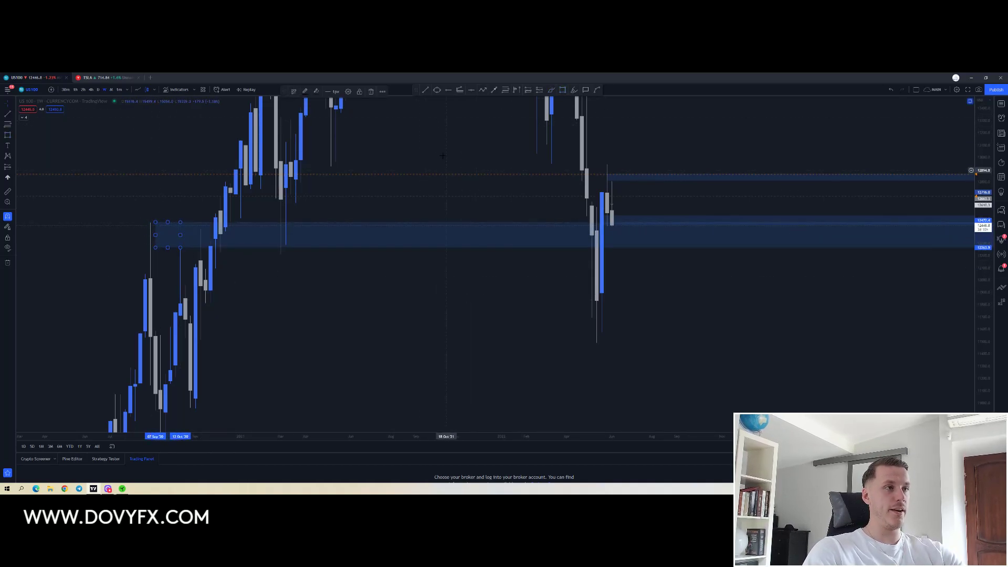
pyautogui.click(550, 90)
pyautogui.moveTo(622, 201)
pyautogui.mouseDown()
pyautogui.moveTo(636, 237)
pyautogui.moveTo(686, 158)
pyautogui.mouseUp()
pyautogui.hotkey('ctrl', 'z')
pyautogui.hotkey('ctrl', 'z')
pyautogui.hotkey('ctrl', 'z')
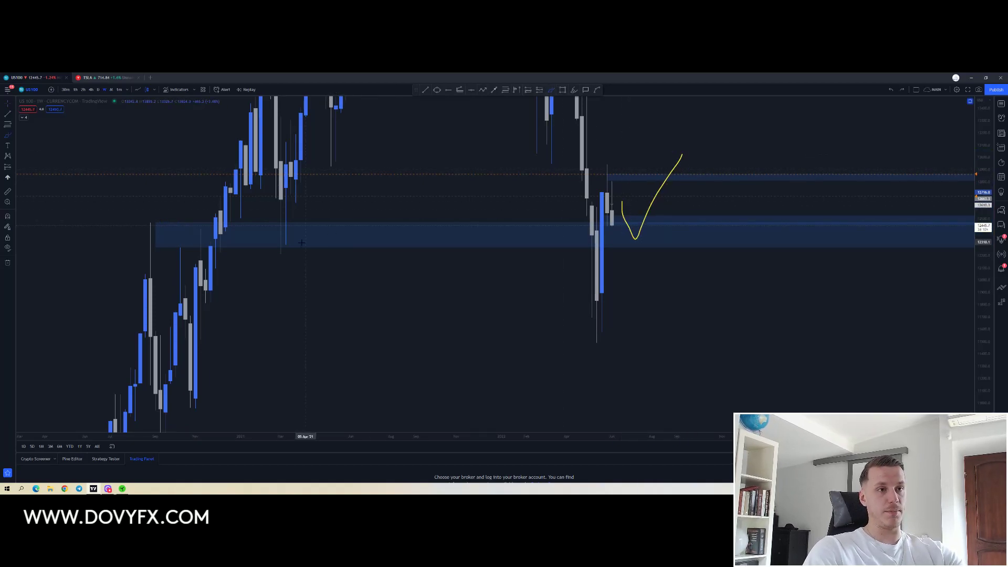
# Step: Set the US100 chart to the daily timeframe and bring the recent range with both zones into view
pyautogui.scroll(3, 338, 245)
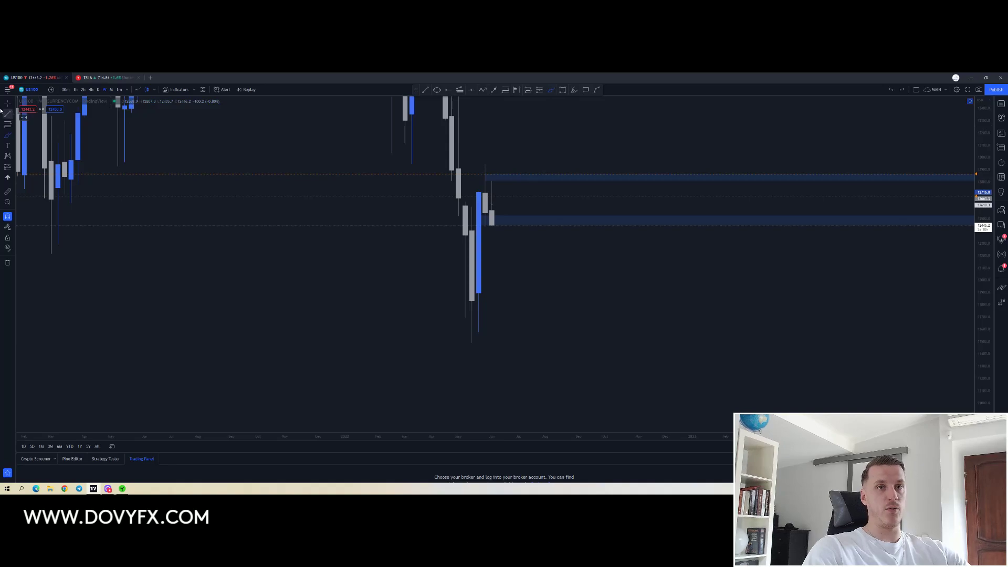
pyautogui.click(98, 90)
pyautogui.moveTo(557, 268); pyautogui.dragTo(601, 288)
pyautogui.scroll(1, 627, 278)
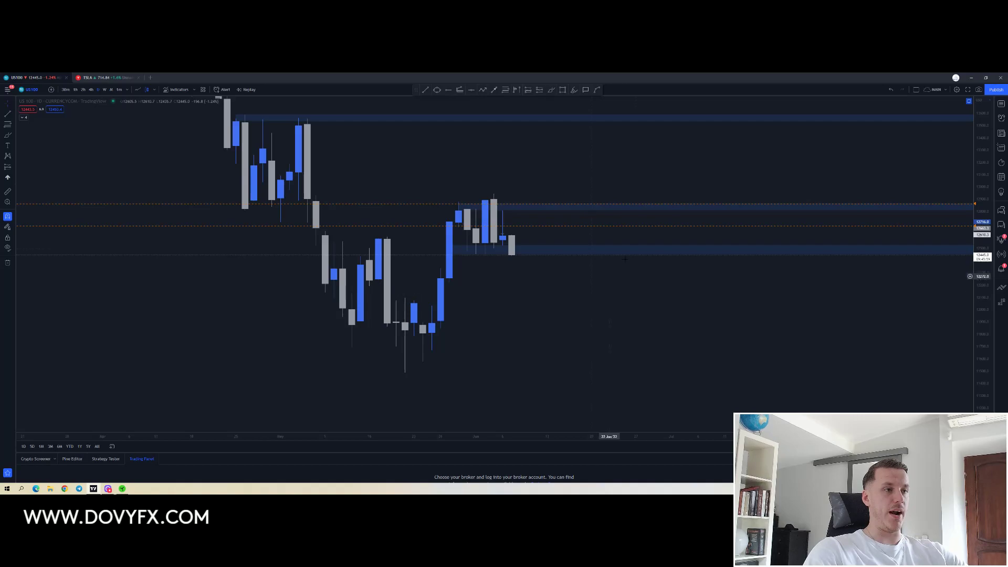
# Step: Mark the two adjacent daily candle tops at the upper zone with arrows, and delete both arrows
pyautogui.click(551, 90)
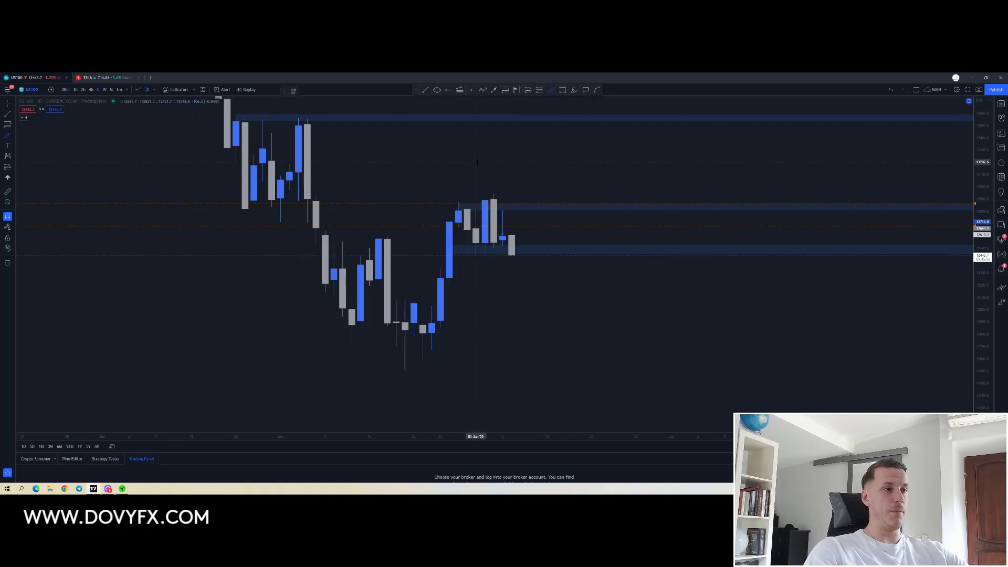
pyautogui.moveTo(467, 158); pyautogui.dragTo(484, 200)
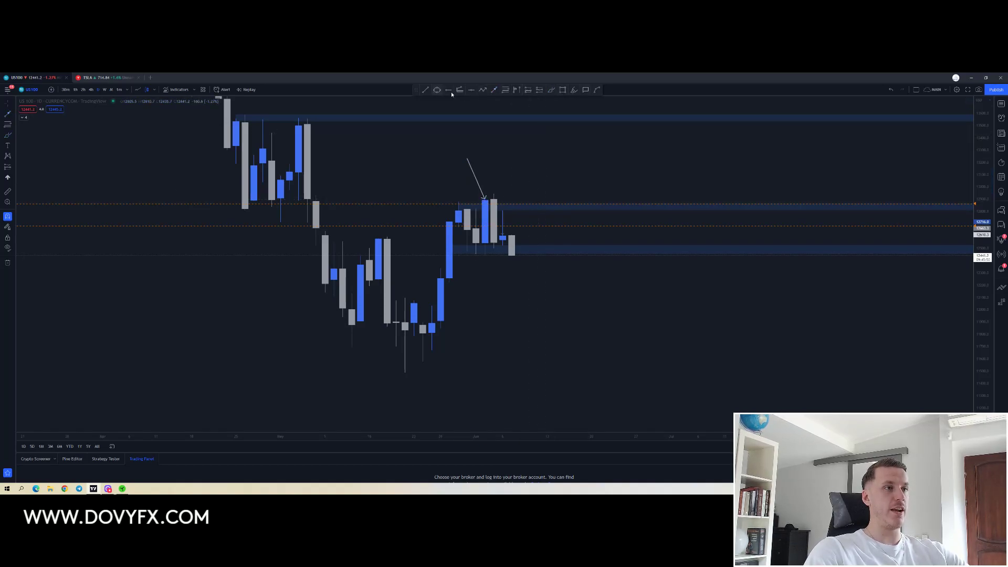
pyautogui.moveTo(520, 168); pyautogui.dragTo(493, 198)
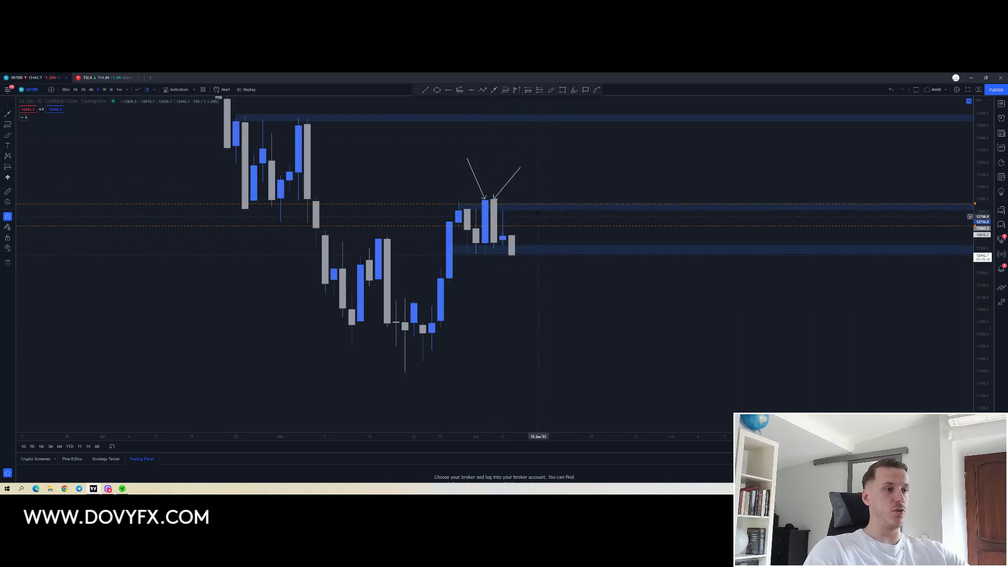
pyautogui.click(492, 201)
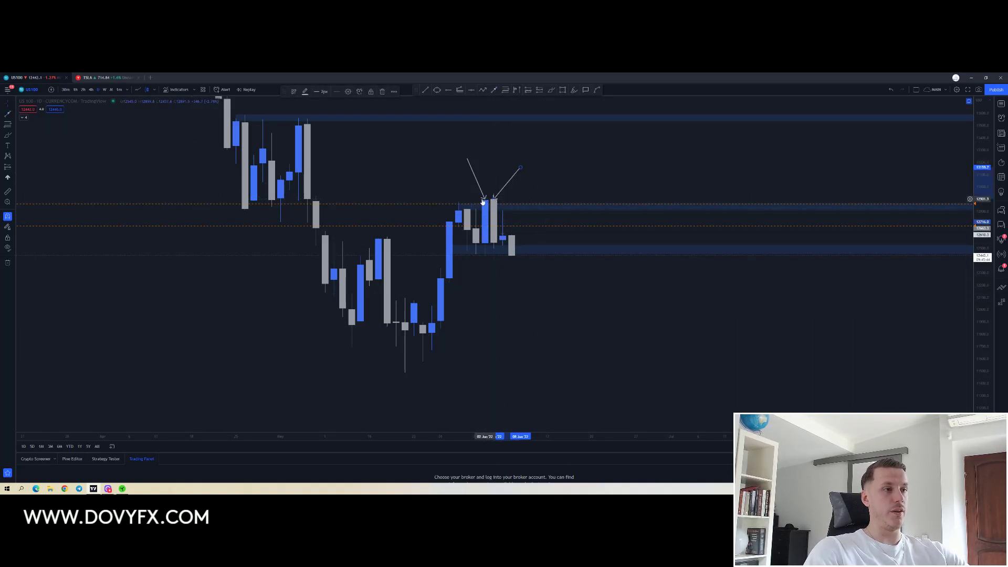
pyautogui.press('Delete')
pyautogui.click(484, 199)
pyautogui.press('Delete')
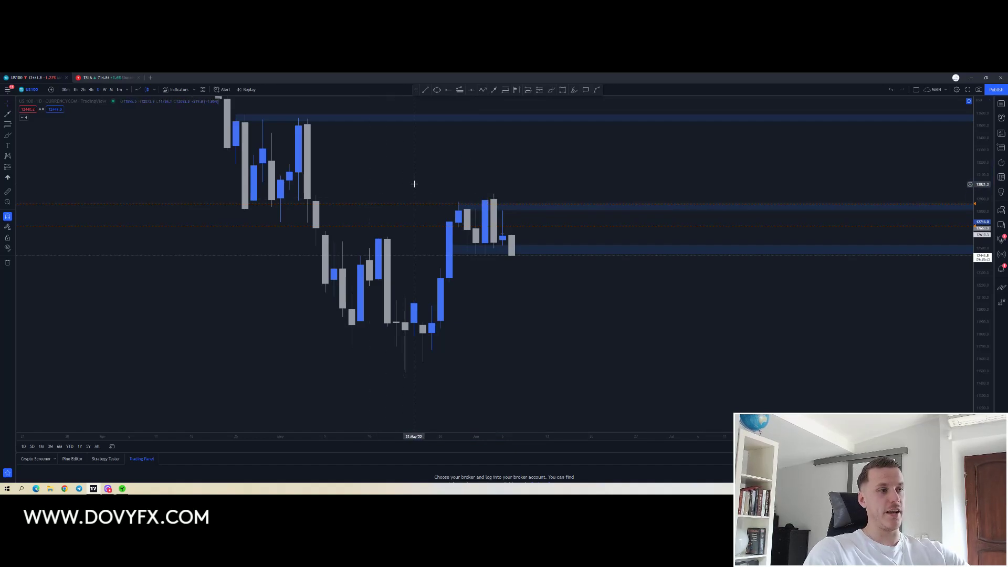
# Step: Circle the daily lows at the lower zone, sketch an arrow rising to the upper zone, and undo the strokes
pyautogui.moveTo(414, 185); pyautogui.dragTo(447, 169)
pyautogui.moveTo(982, 348); pyautogui.dragTo(982, 286)
pyautogui.moveTo(561, 265)
pyautogui.mouseDown()
pyautogui.moveTo(535, 275)
pyautogui.moveTo(542, 268)
pyautogui.mouseUp()
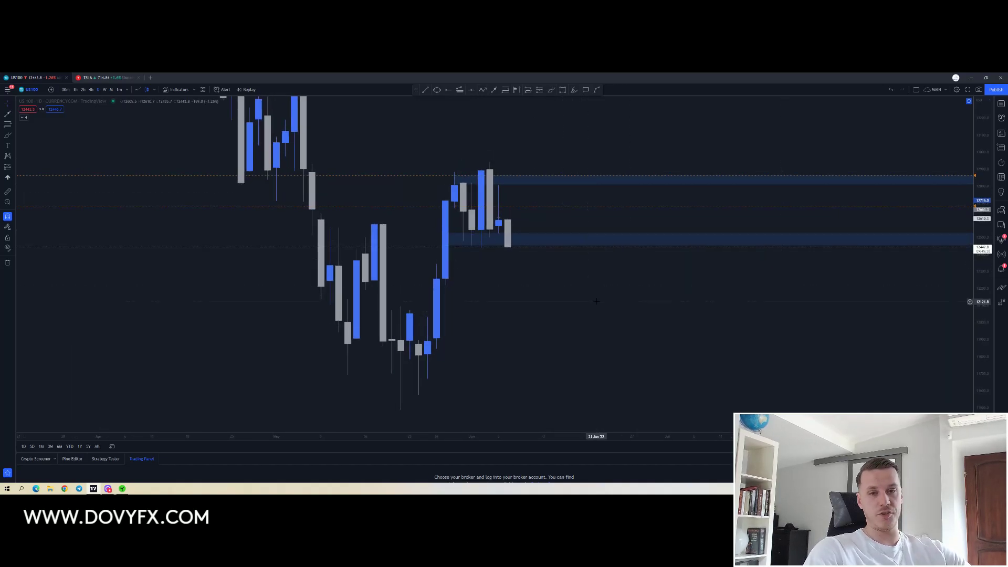
pyautogui.moveTo(616, 278)
pyautogui.mouseDown()
pyautogui.moveTo(602, 281)
pyautogui.moveTo(634, 276)
pyautogui.mouseUp()
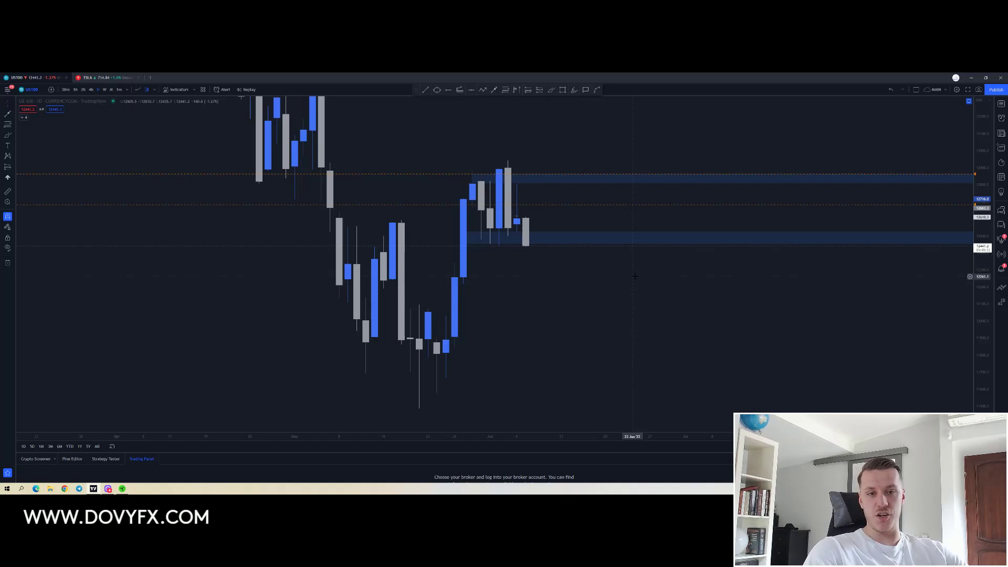
pyautogui.moveTo(647, 294); pyautogui.dragTo(664, 310)
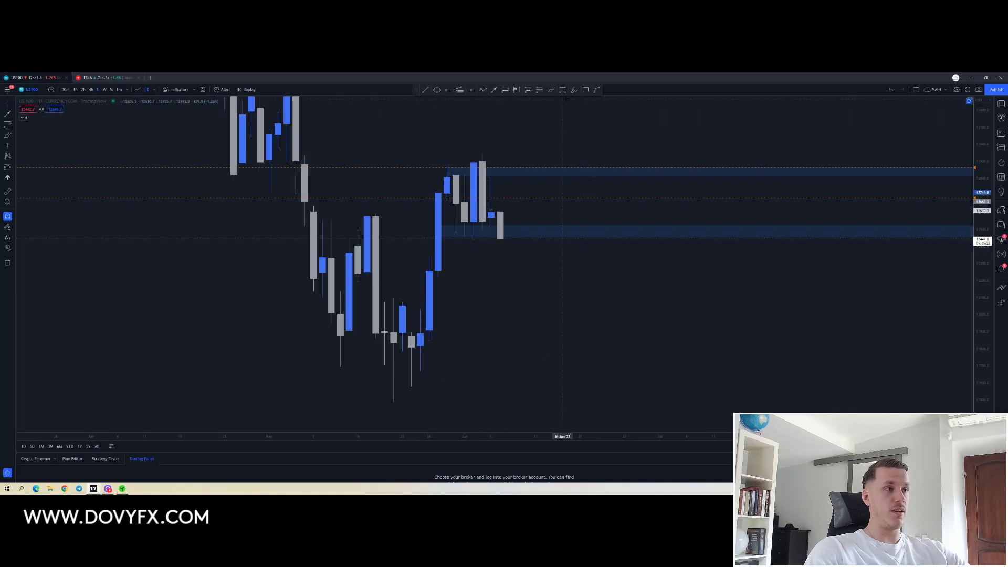
pyautogui.click(551, 90)
pyautogui.moveTo(523, 231)
pyautogui.mouseDown()
pyautogui.moveTo(472, 237)
pyautogui.moveTo(551, 236)
pyautogui.moveTo(553, 172)
pyautogui.mouseUp()
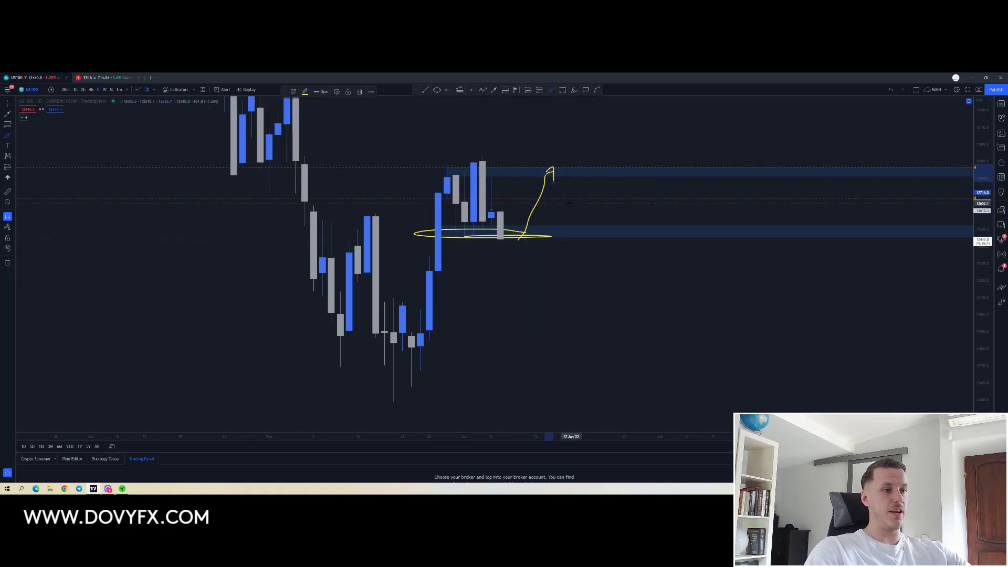
pyautogui.hotkey('ctrl', 'z')
pyautogui.hotkey('ctrl', 'z')
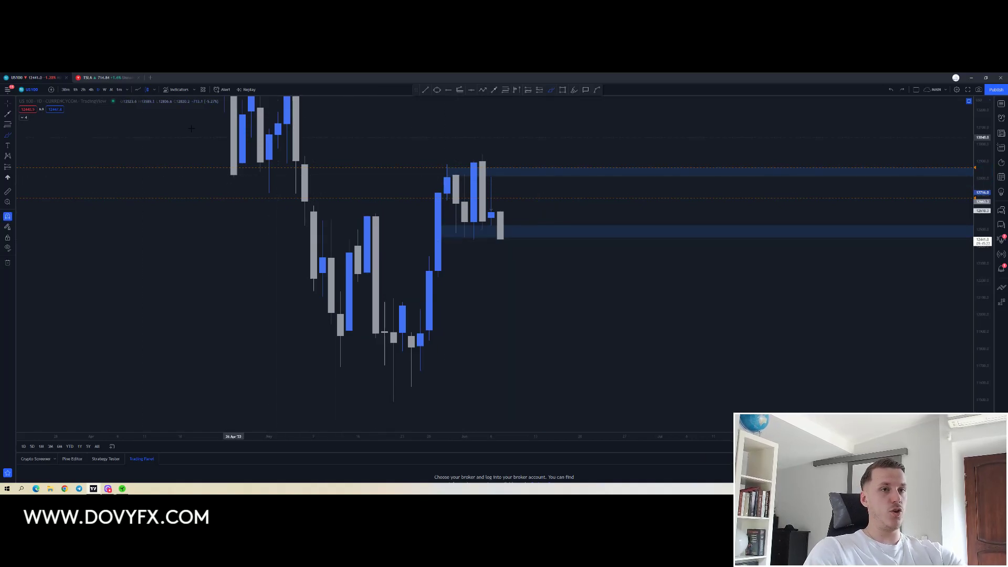
# Step: Set the chart to the 4-hour timeframe and frame the range between the two zones
pyautogui.click(90, 90)
pyautogui.scroll(-5, 494, 288)
pyautogui.moveTo(638, 307); pyautogui.dragTo(487, 280)
pyautogui.moveTo(630, 279); pyautogui.dragTo(644, 304)
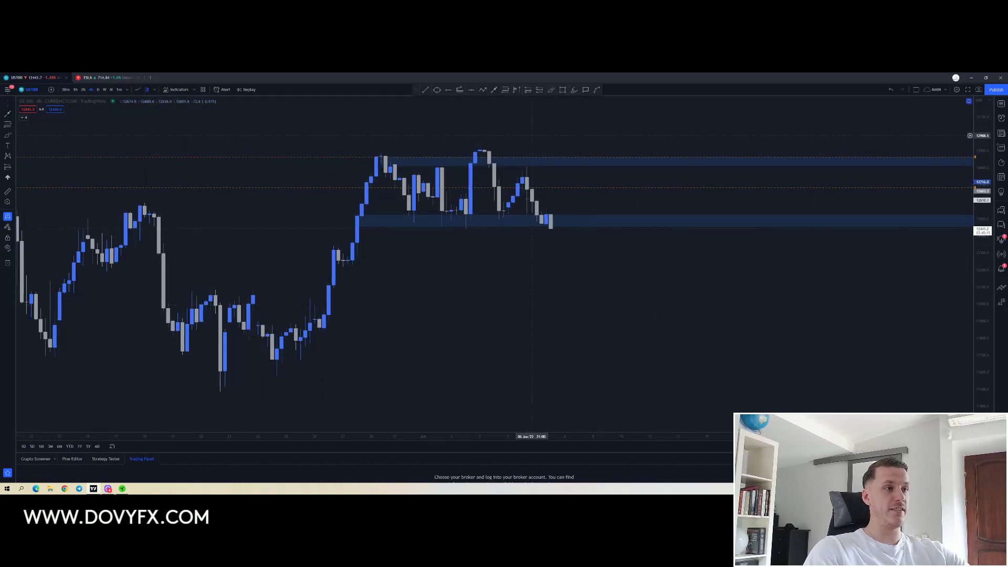
# Step: Cross out the sideways range between the two zones with two diagonal strokes, and undo them
pyautogui.moveTo(529, 136); pyautogui.dragTo(390, 197)
pyautogui.moveTo(460, 161); pyautogui.dragTo(567, 127)
pyautogui.moveTo(501, 158); pyautogui.dragTo(369, 248)
pyautogui.moveTo(401, 158); pyautogui.dragTo(456, 243)
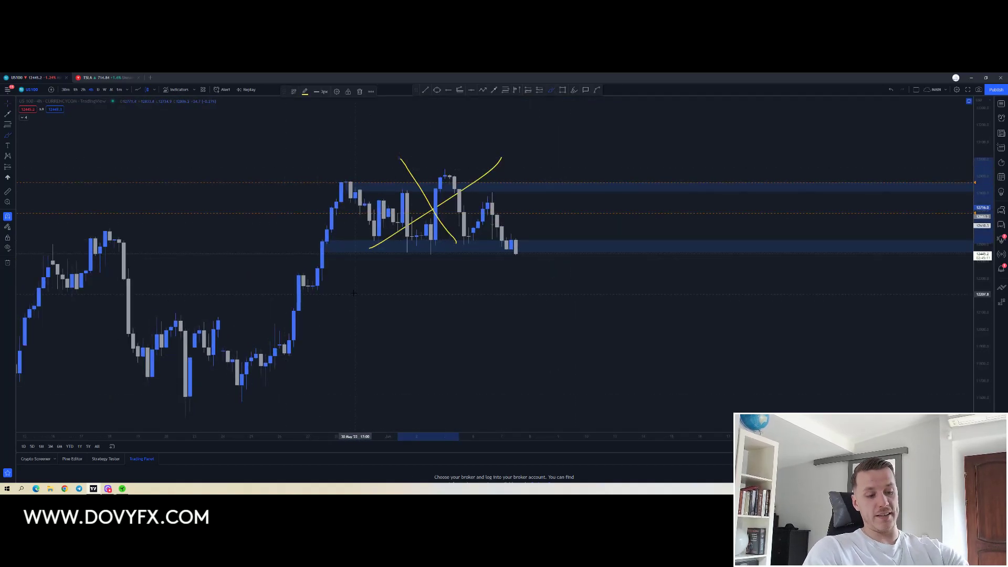
pyautogui.hotkey('ctrl', 'z')
pyautogui.hotkey('ctrl', 'z')
# Step: Sketch lines along both sides of the late-May rally and an upward arrow from the current price, and undo the strokes
pyautogui.moveTo(275, 407); pyautogui.dragTo(355, 184)
pyautogui.moveTo(228, 347)
pyautogui.mouseDown()
pyautogui.moveTo(288, 266)
pyautogui.moveTo(322, 193)
pyautogui.mouseUp()
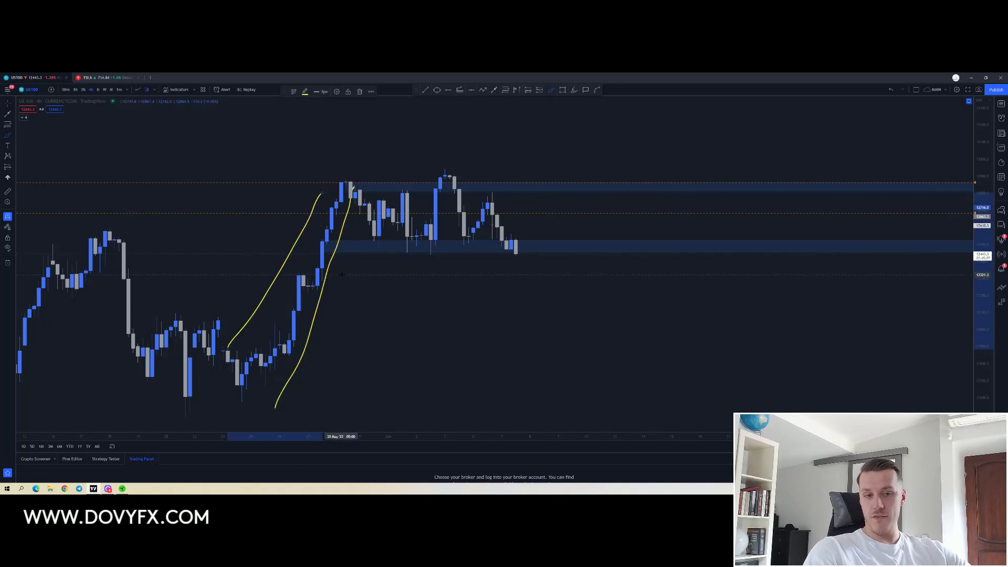
pyautogui.scroll(-2, 611, 226)
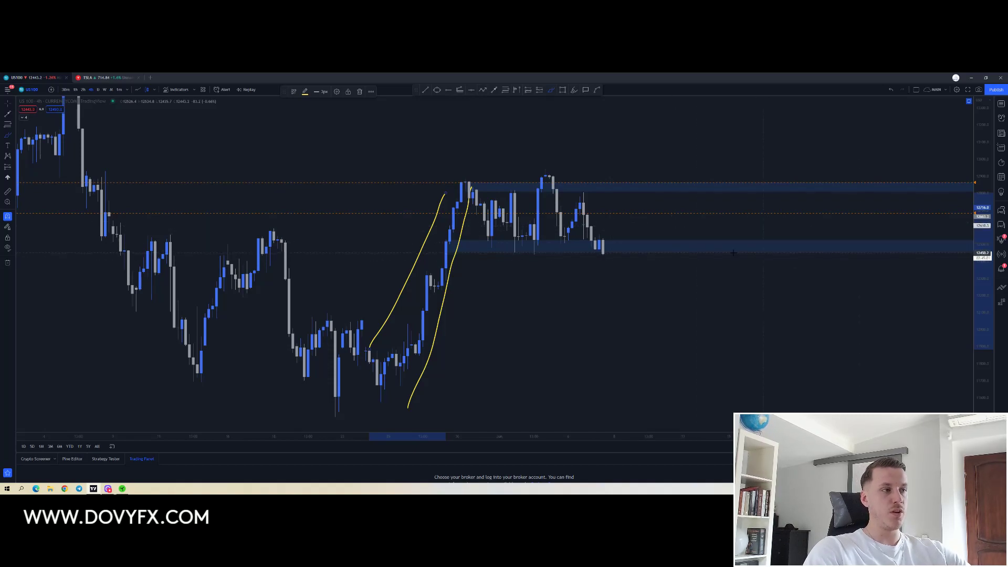
pyautogui.moveTo(636, 260); pyautogui.dragTo(721, 140)
pyautogui.moveTo(689, 146); pyautogui.dragTo(744, 168)
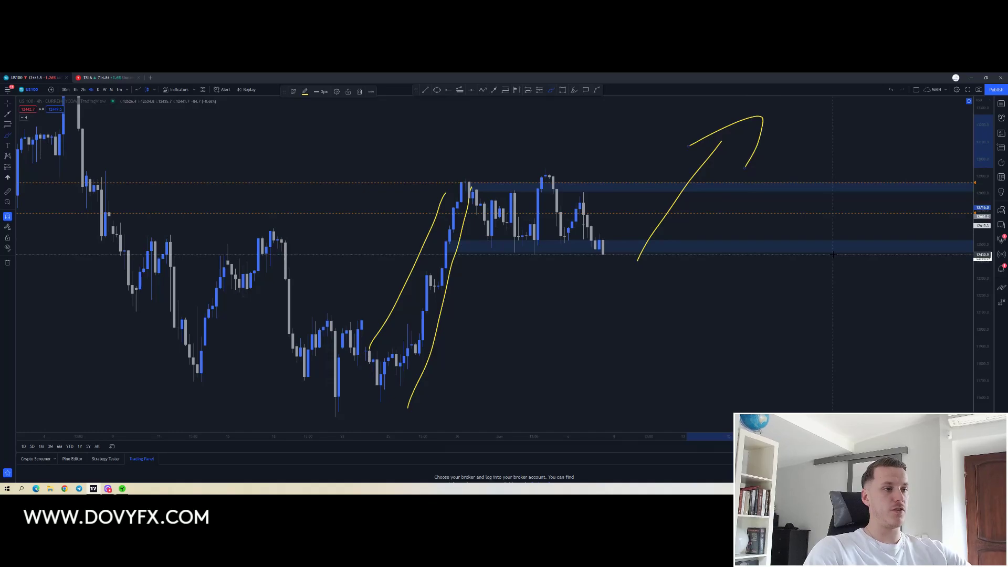
pyautogui.hotkey('ctrl', 'z')
pyautogui.hotkey('ctrl', 'z')
pyautogui.hotkey('ctrl', 'z')
pyautogui.hotkey('ctrl', 'z')
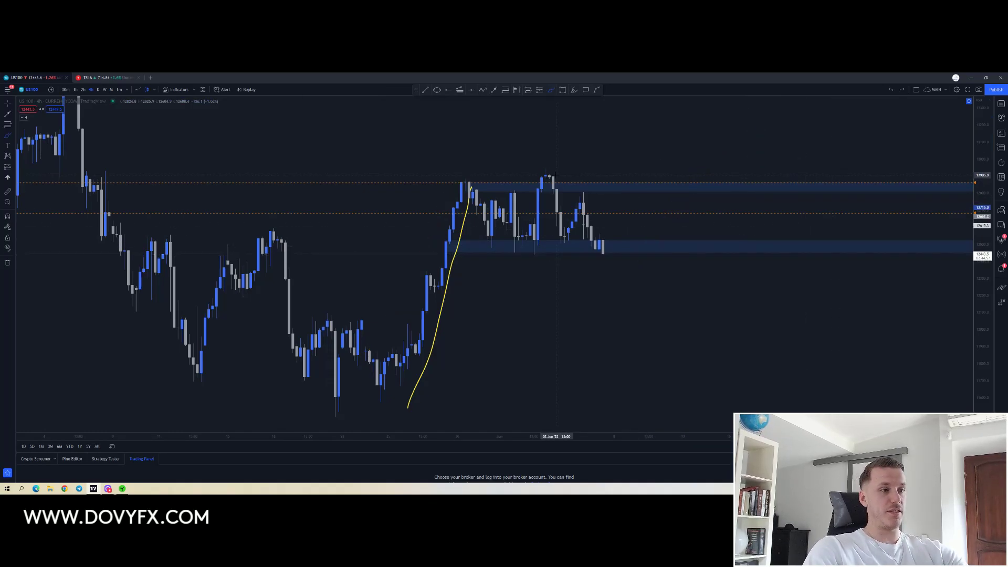
# Step: Draw a rectangle zone from the late-May 4-hour pause below the lower blue zone and apply the Daily template to it
pyautogui.click(562, 90)
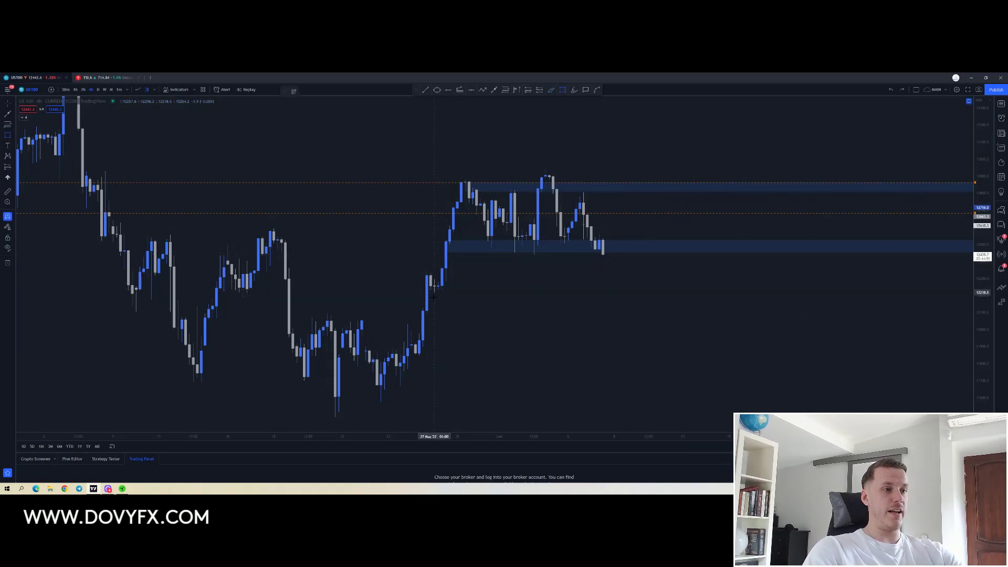
pyautogui.click(427, 271)
pyautogui.moveTo(359, 281); pyautogui.dragTo(339, 237)
pyautogui.rightClick(408, 227)
pyautogui.moveTo(418, 232)
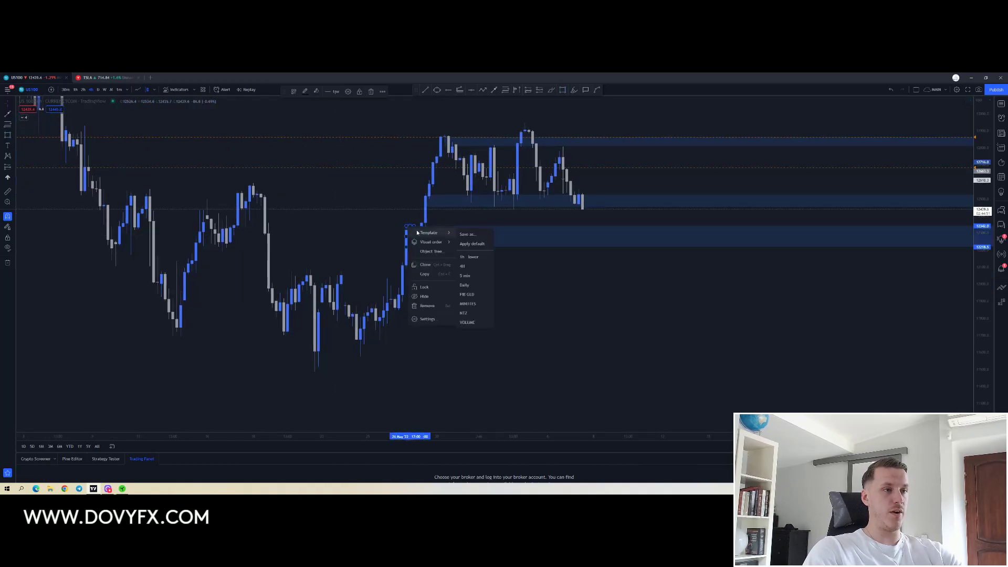
pyautogui.click(465, 286)
pyautogui.moveTo(573, 290); pyautogui.dragTo(538, 304)
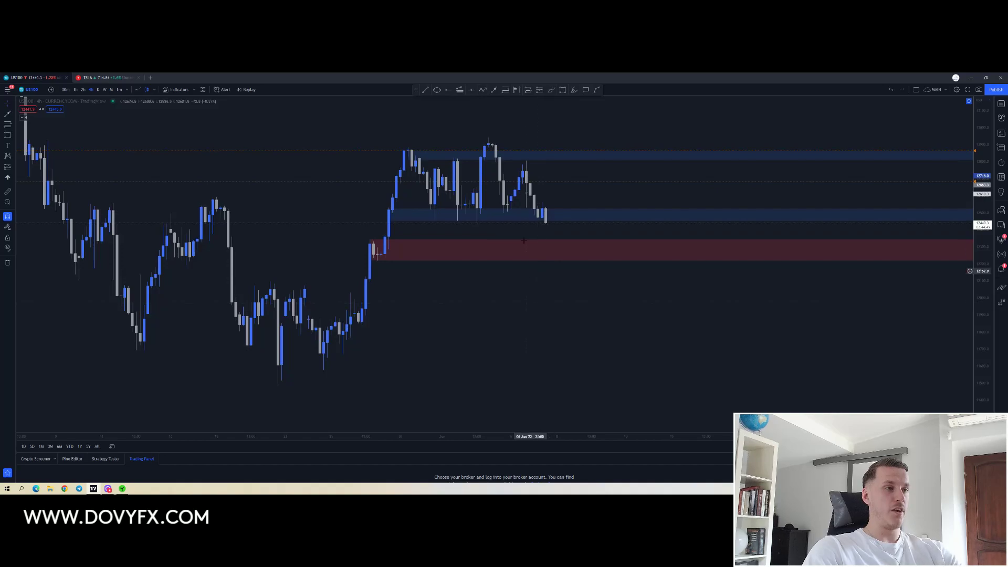
# Step: Sketch a drop through the red zone with a retest from below, and circle the zone
pyautogui.click(551, 90)
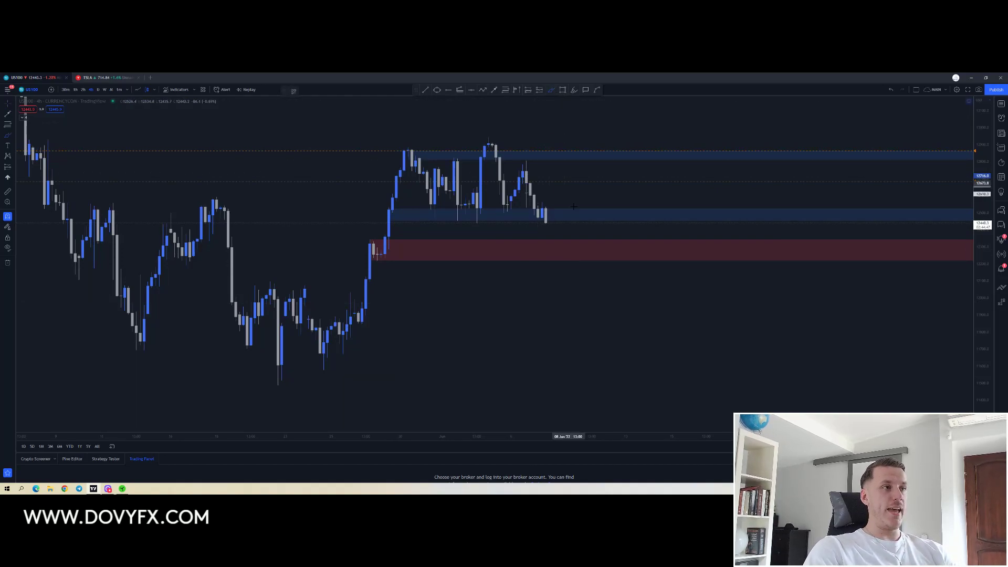
pyautogui.moveTo(549, 223)
pyautogui.mouseDown()
pyautogui.moveTo(558, 280)
pyautogui.moveTo(582, 244)
pyautogui.moveTo(611, 262)
pyautogui.moveTo(604, 254)
pyautogui.mouseUp()
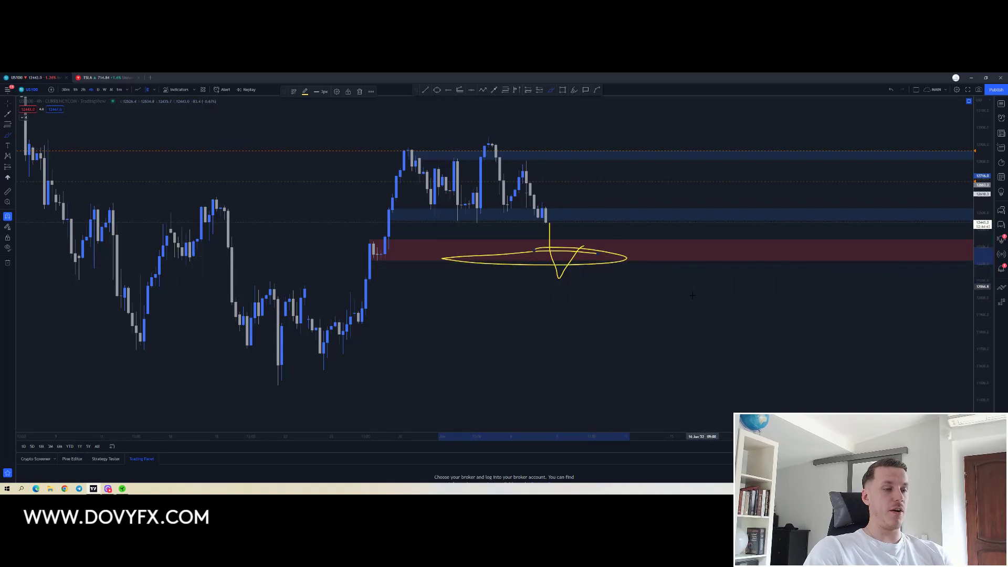
pyautogui.scroll(-3, 706, 297)
pyautogui.moveTo(984, 253); pyautogui.dragTo(985, 315)
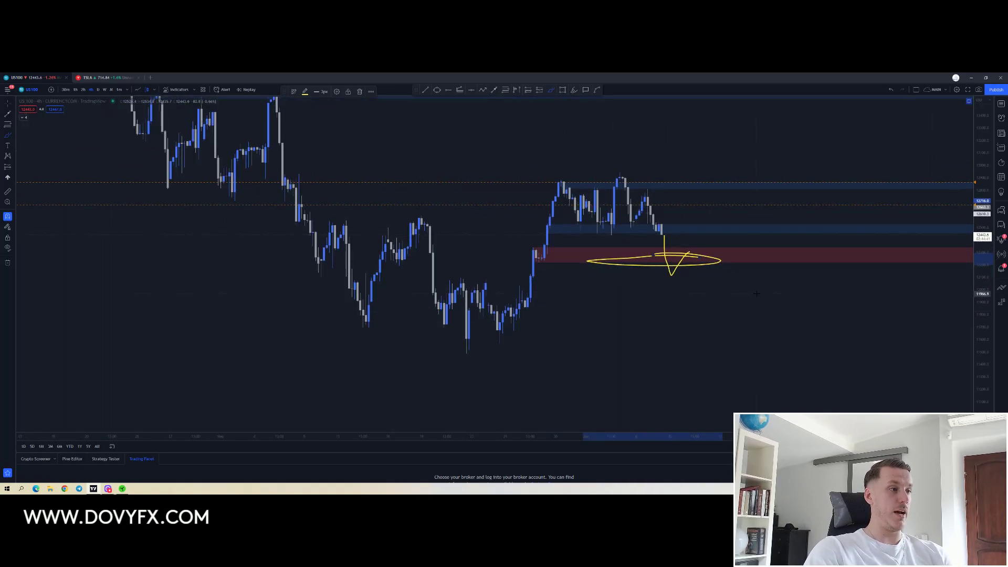
# Step: Sketch a sell-off past a line along the May lows and a recovery from it, and undo all the strokes
pyautogui.moveTo(691, 256); pyautogui.dragTo(742, 391)
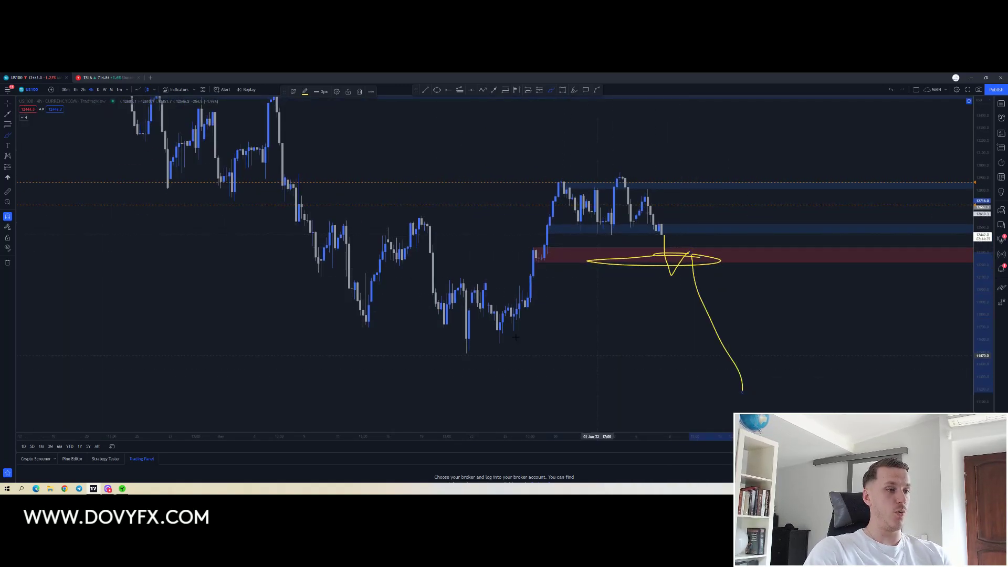
pyautogui.moveTo(313, 347); pyautogui.dragTo(709, 348)
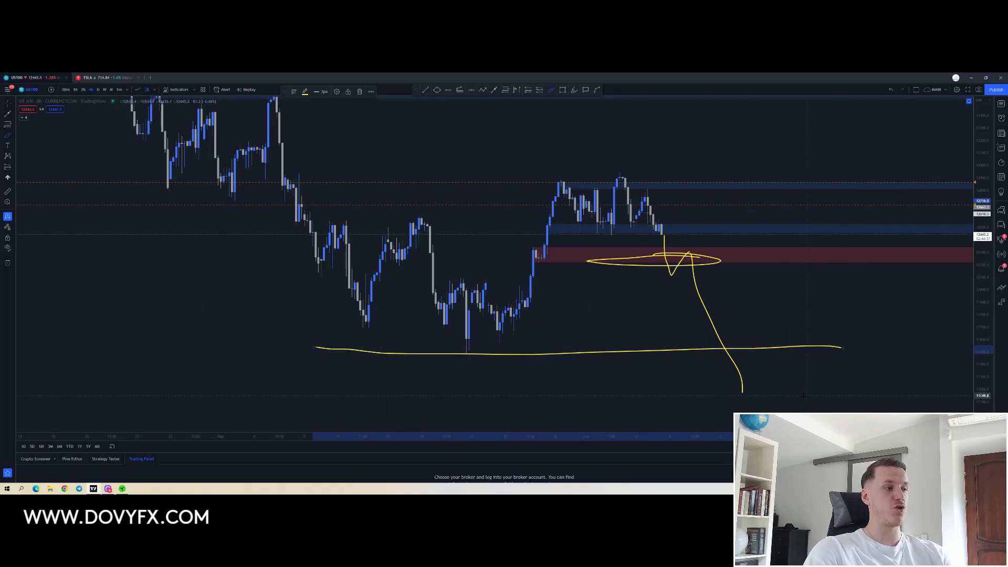
pyautogui.moveTo(742, 392)
pyautogui.mouseDown()
pyautogui.moveTo(836, 227)
pyautogui.moveTo(892, 175)
pyautogui.moveTo(908, 184)
pyautogui.mouseUp()
pyautogui.hotkey('ctrl', 'z')
pyautogui.hotkey('ctrl', 'z')
pyautogui.hotkey('ctrl', 'z')
pyautogui.hotkey('ctrl', 'z')
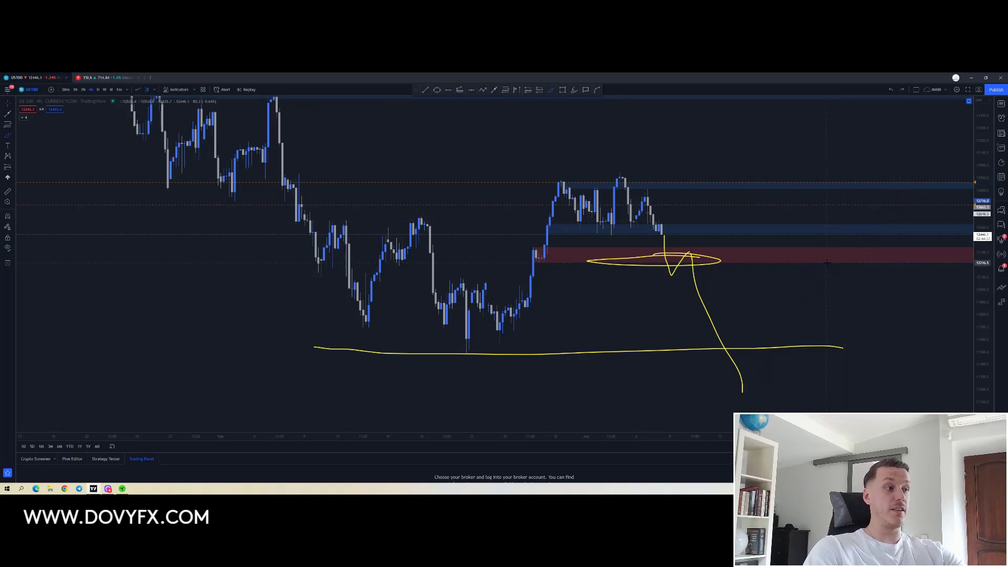
pyautogui.press('ctrl')
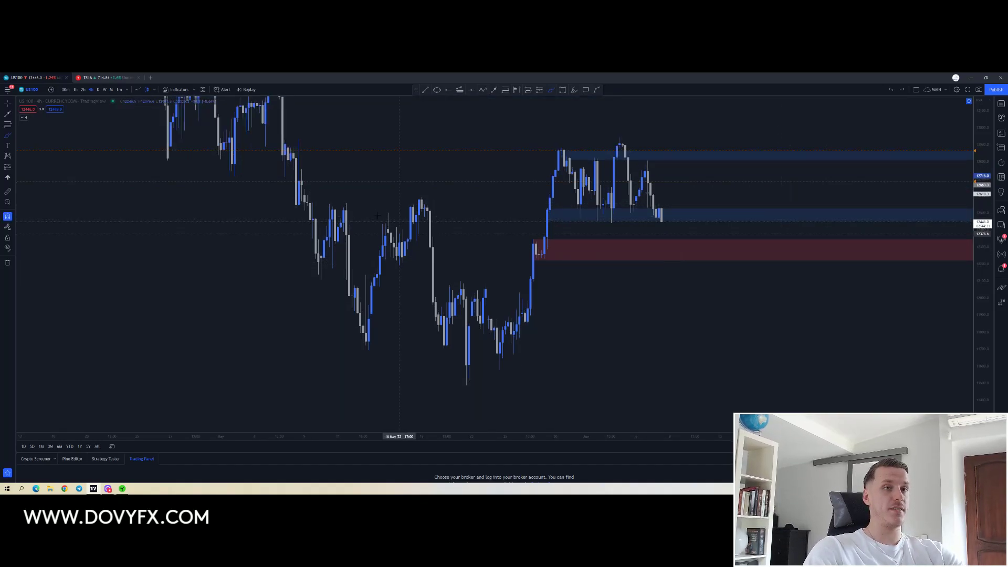
# Step: Circle the lower blue zone and the red zone beneath it as possible reaction areas, and undo both strokes
pyautogui.click(7, 106)
pyautogui.scroll(3, 289, 244)
pyautogui.moveTo(313, 221); pyautogui.dragTo(238, 240)
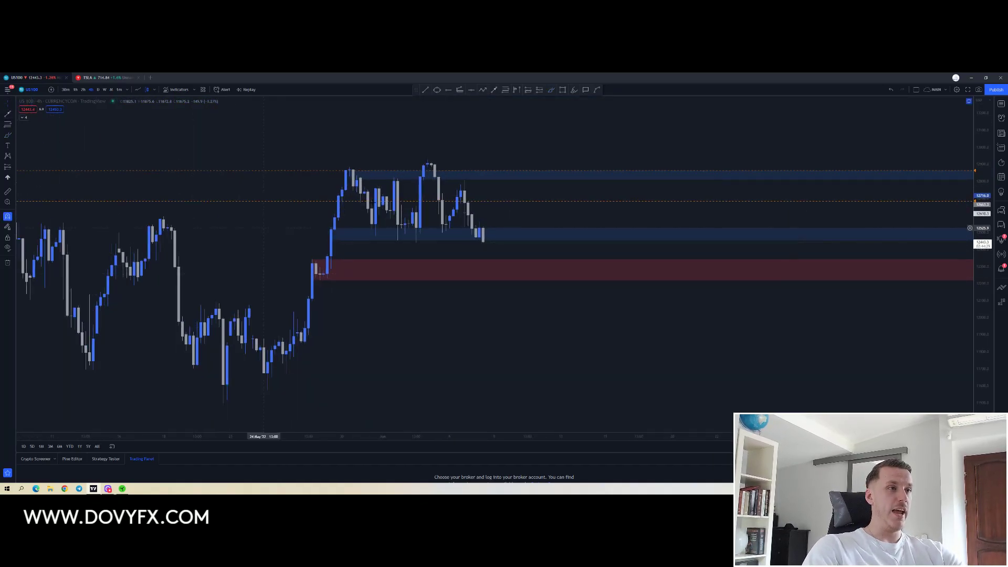
pyautogui.moveTo(512, 228)
pyautogui.mouseDown()
pyautogui.moveTo(315, 231)
pyautogui.moveTo(509, 231)
pyautogui.mouseUp()
pyautogui.moveTo(423, 261)
pyautogui.mouseDown()
pyautogui.moveTo(279, 260)
pyautogui.moveTo(470, 264)
pyautogui.moveTo(419, 261)
pyautogui.mouseUp()
pyautogui.hotkey('ctrl', 'z')
pyautogui.hotkey('ctrl', 'z')
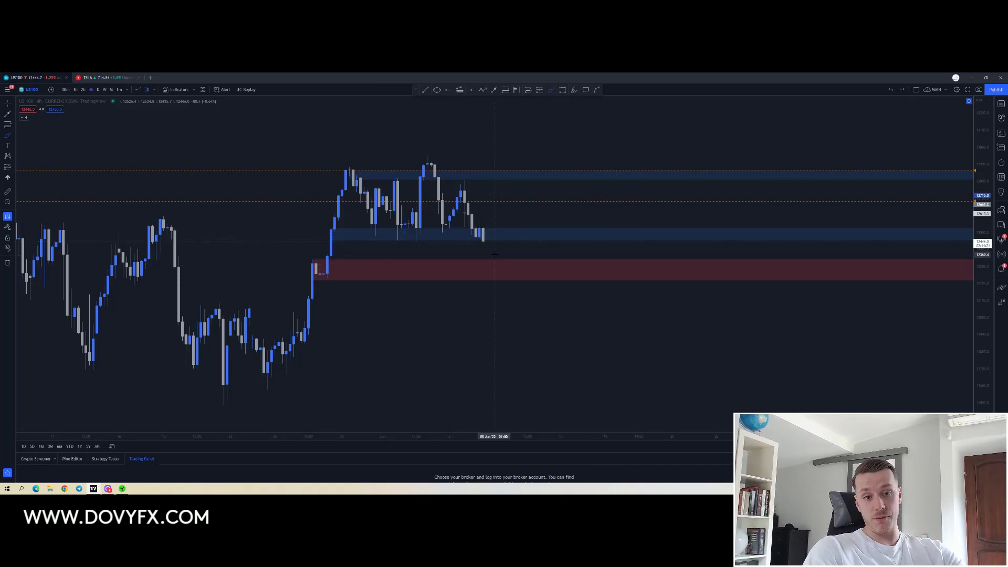
# Step: Sketch a dip through the red zone and rallies from the blue and red zones, and undo the strokes
pyautogui.moveTo(494, 255); pyautogui.dragTo(508, 297)
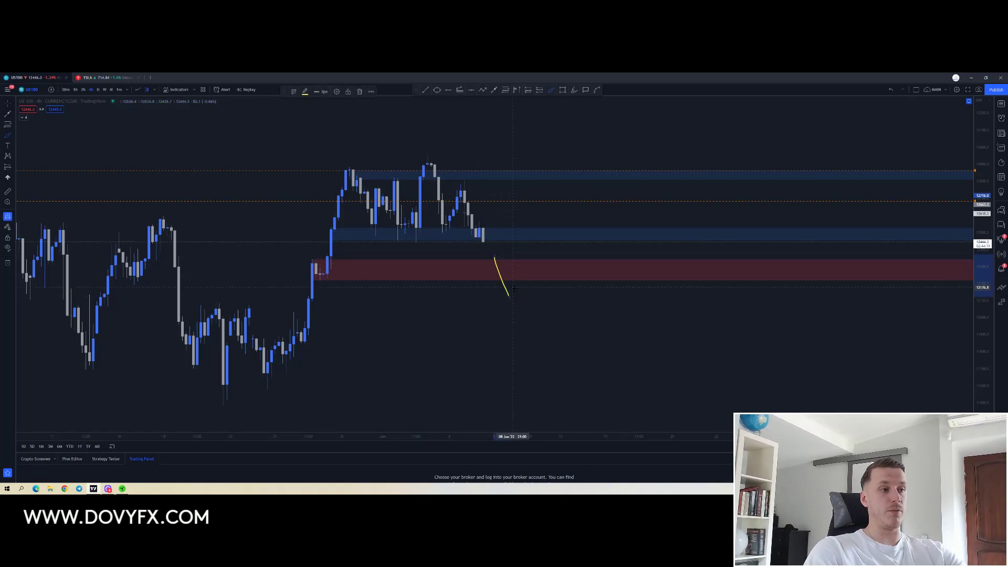
pyautogui.moveTo(487, 243); pyautogui.dragTo(505, 212)
pyautogui.moveTo(509, 266)
pyautogui.mouseDown()
pyautogui.moveTo(552, 203)
pyautogui.moveTo(536, 213)
pyautogui.mouseUp()
pyautogui.hotkey('ctrl', 'z')
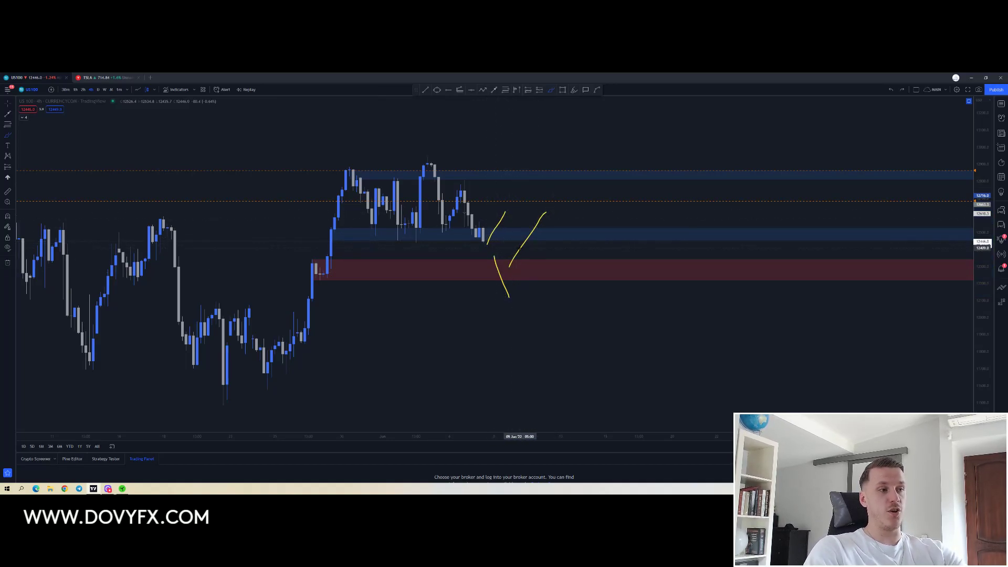
# Step: Circle the recent lows at the lower blue zone and the red zone's late-May origin, and undo both strokes
pyautogui.scroll(-2, 425, 257)
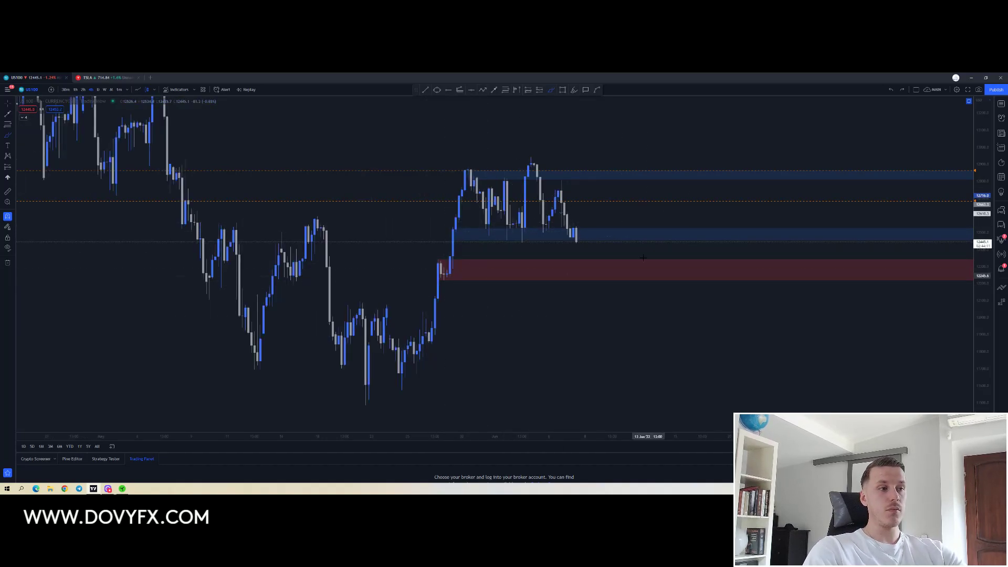
pyautogui.moveTo(609, 227)
pyautogui.mouseDown()
pyautogui.moveTo(438, 228)
pyautogui.moveTo(606, 227)
pyautogui.mouseUp()
pyautogui.moveTo(539, 263); pyautogui.dragTo(480, 262)
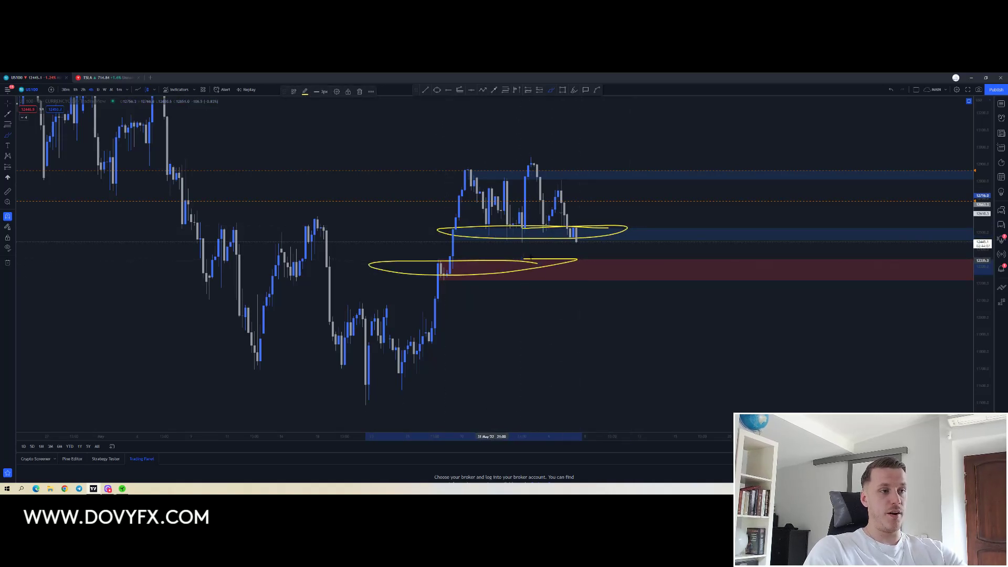
pyautogui.hotkey('ctrl', 'z')
pyautogui.hotkey('ctrl', 'z')
pyautogui.press('ctrl')
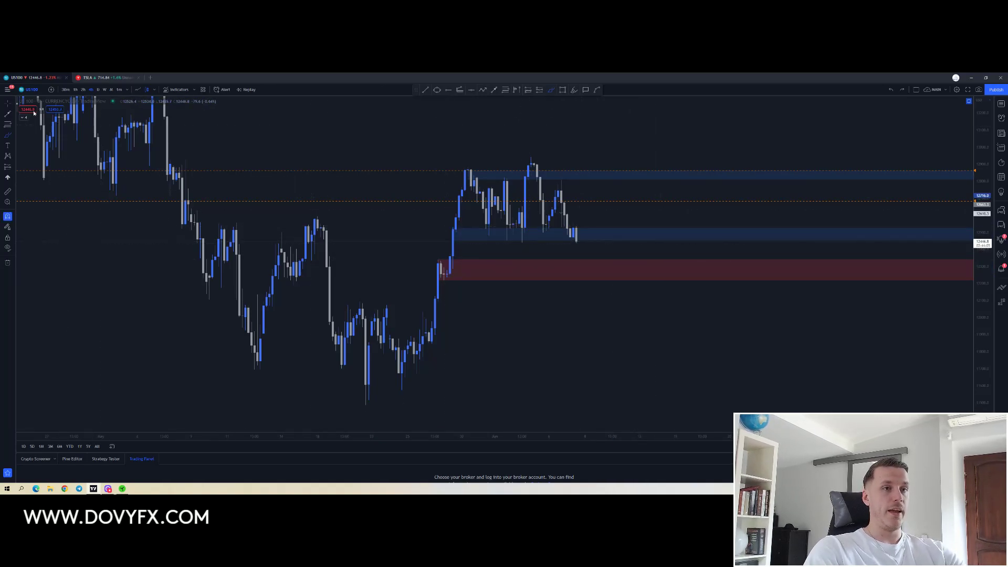
# Step: Switch the US100 chart to the 2-hour timeframe and stretch the price scale around the lower blue and red zones
pyautogui.moveTo(304, 155); pyautogui.dragTo(269, 154)
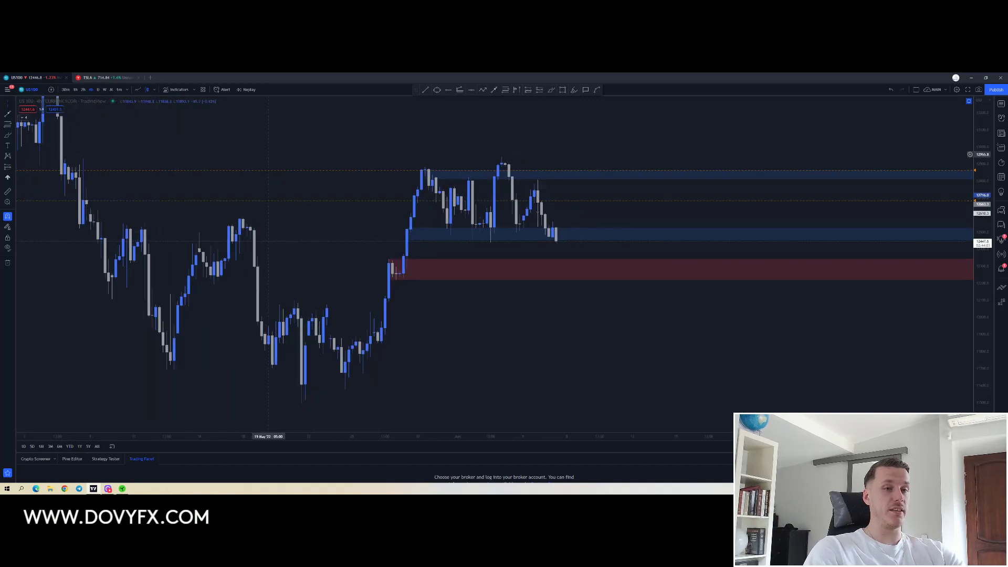
pyautogui.click(83, 90)
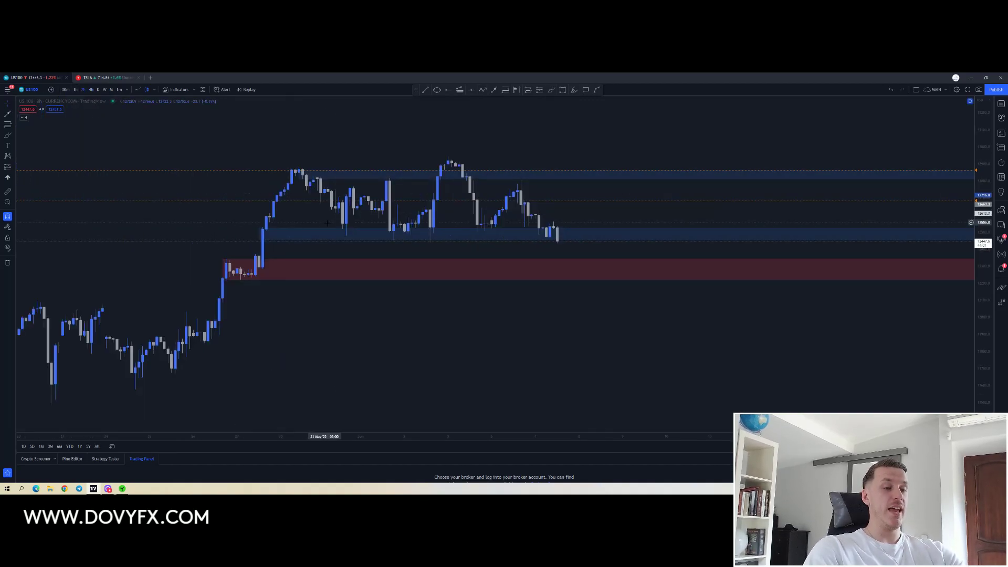
pyautogui.moveTo(979, 372); pyautogui.dragTo(978, 262)
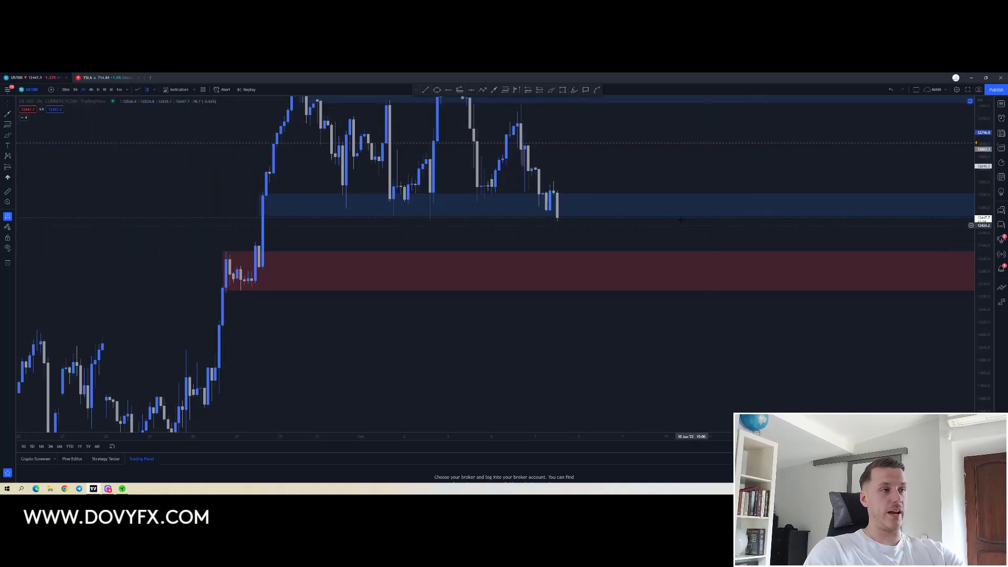
pyautogui.moveTo(528, 210); pyautogui.dragTo(550, 256)
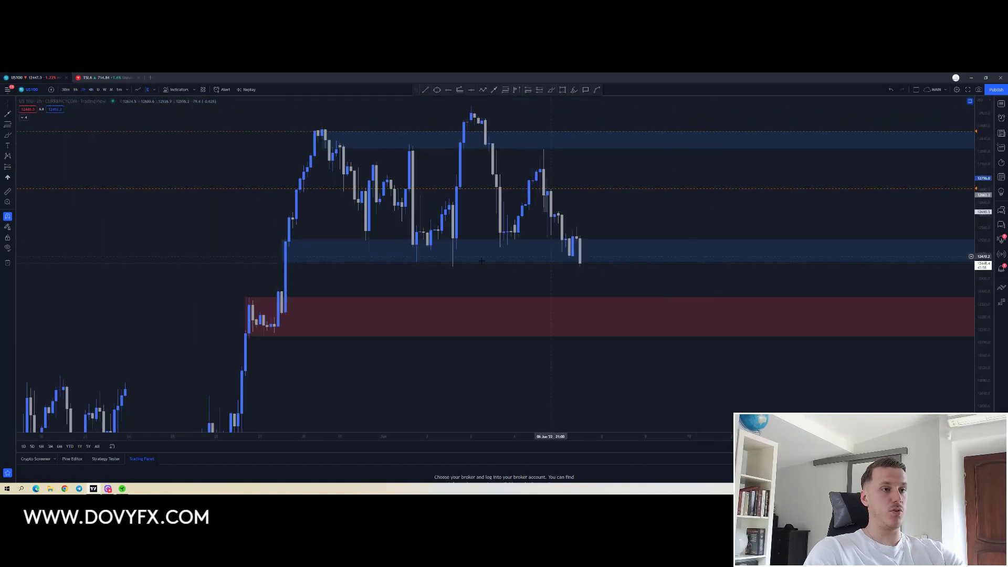
# Step: Switch the chart to the 1-hour timeframe and shorten the lower blue zone so it starts at the early-June low
pyautogui.click(76, 90)
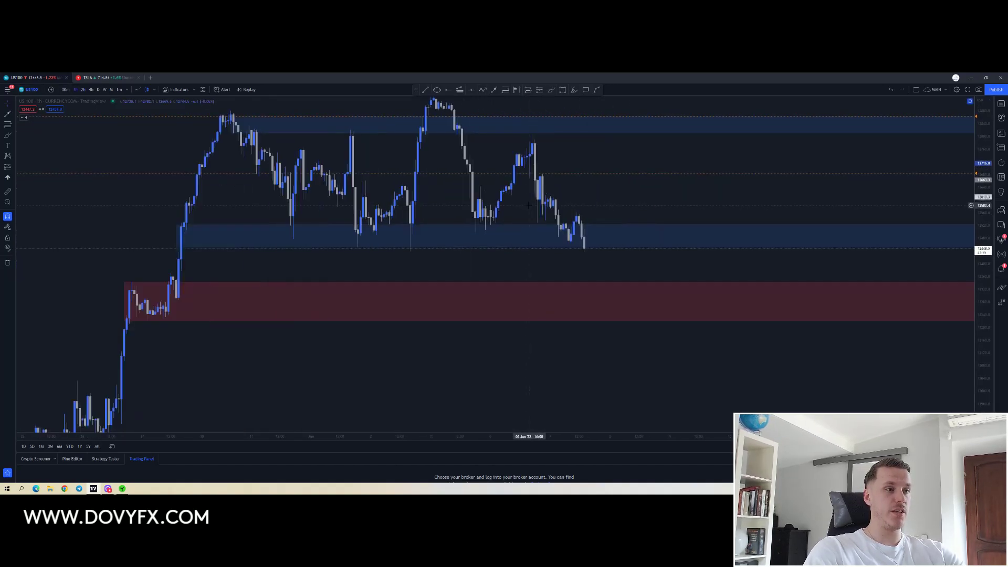
pyautogui.moveTo(174, 224); pyautogui.dragTo(258, 211)
pyautogui.moveTo(132, 253); pyautogui.dragTo(129, 283)
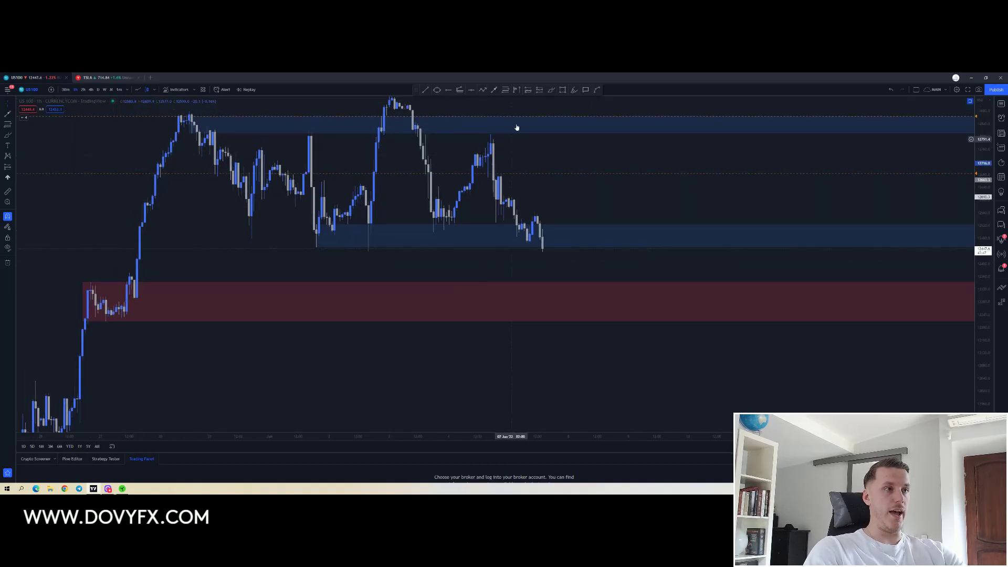
# Step: Circle the early-June lows in the lower blue zone, mark the red zone's origin, and undo both brush strokes
pyautogui.click(551, 90)
pyautogui.moveTo(328, 218); pyautogui.dragTo(332, 218)
pyautogui.moveTo(154, 289); pyautogui.dragTo(131, 289)
pyautogui.hotkey('ctrl', 'z')
pyautogui.hotkey('ctrl', 'z')
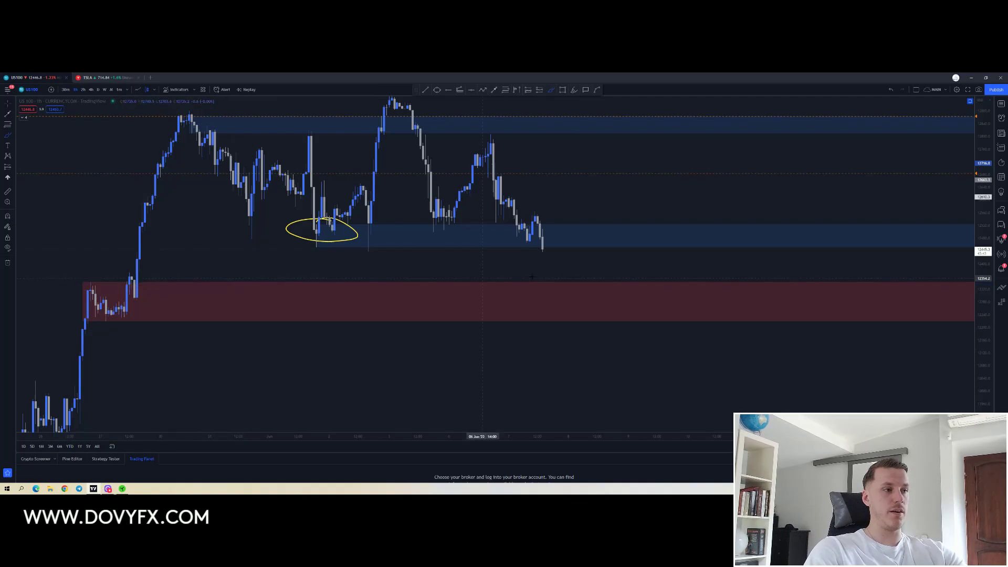
# Step: Sketch a long-wick rejection candle at the lower blue zone with a pullback and rally arrow, and undo the strokes
pyautogui.moveTo(552, 239); pyautogui.dragTo(549, 262)
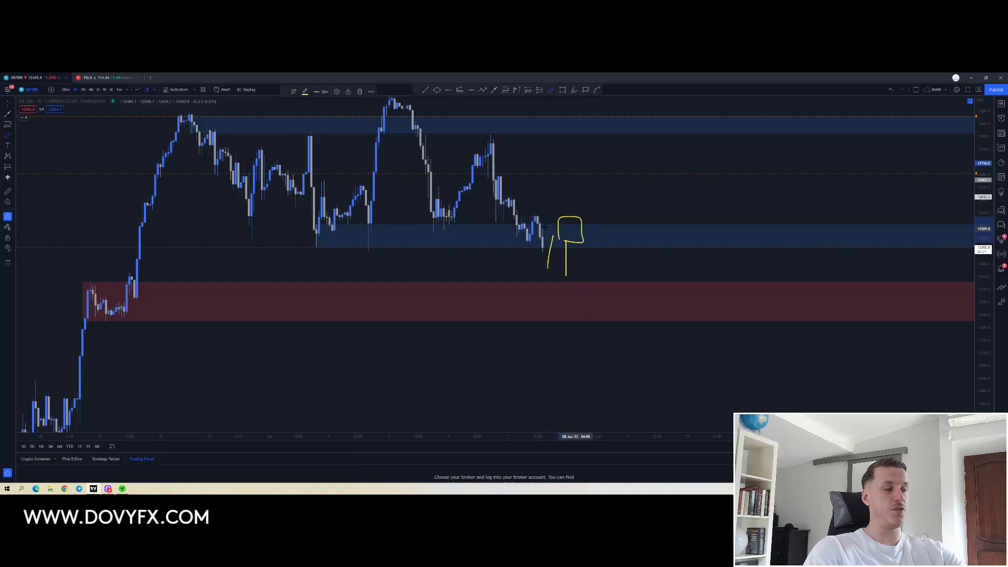
pyautogui.moveTo(602, 223)
pyautogui.mouseDown()
pyautogui.moveTo(636, 231)
pyautogui.moveTo(668, 162)
pyautogui.moveTo(676, 174)
pyautogui.mouseUp()
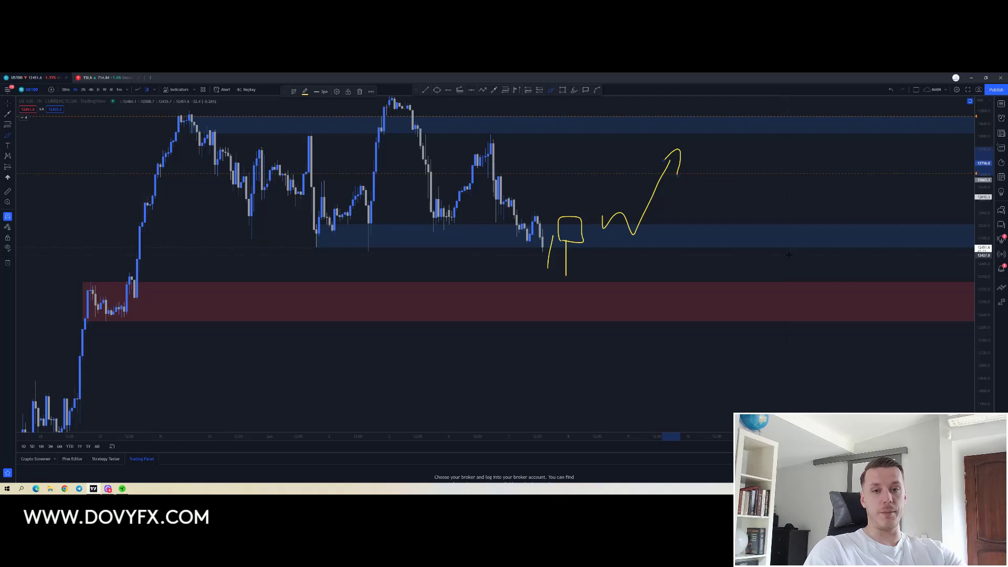
pyautogui.hotkey('ctrl', 'z')
pyautogui.hotkey('ctrl', 'z')
pyautogui.hotkey('ctrl', 'z')
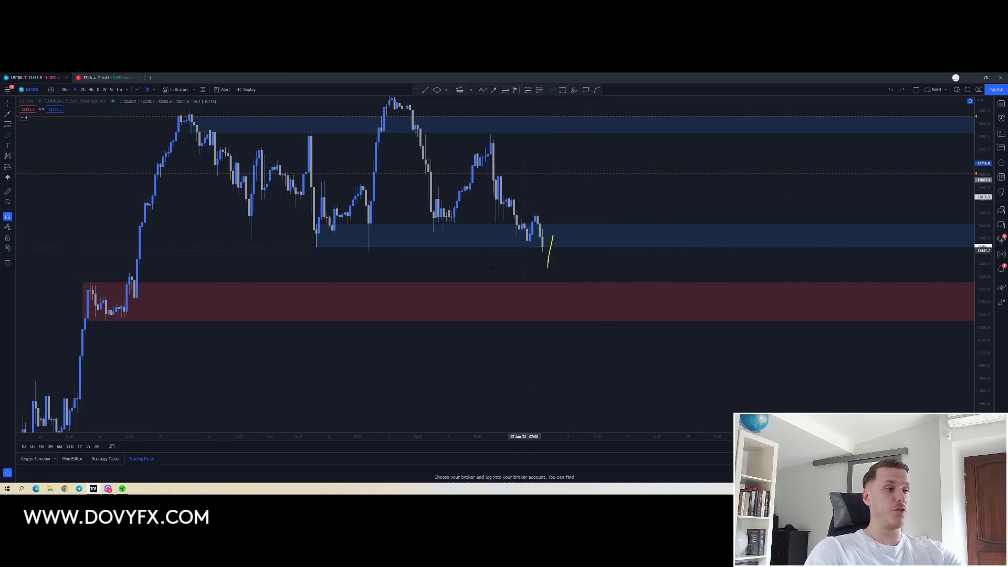
pyautogui.hotkey('ctrl', 'z')
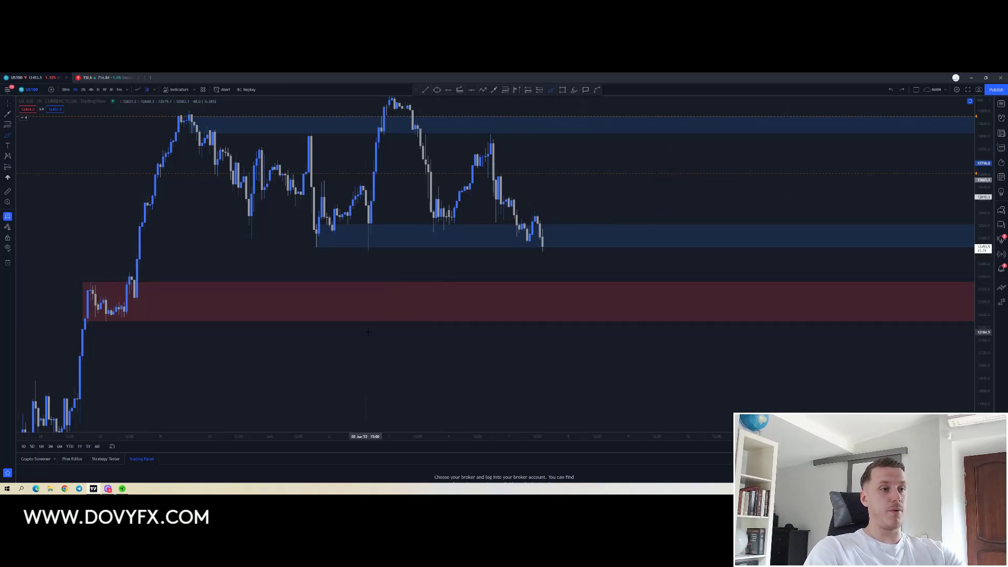
# Step: Sketch a drop into the red zone and a rally from it, circle the lower blue zone, and undo the strokes
pyautogui.moveTo(552, 260)
pyautogui.mouseDown()
pyautogui.moveTo(570, 300)
pyautogui.moveTo(570, 342)
pyautogui.mouseUp()
pyautogui.moveTo(610, 311)
pyautogui.mouseDown()
pyautogui.moveTo(608, 271)
pyautogui.moveTo(620, 311)
pyautogui.mouseUp()
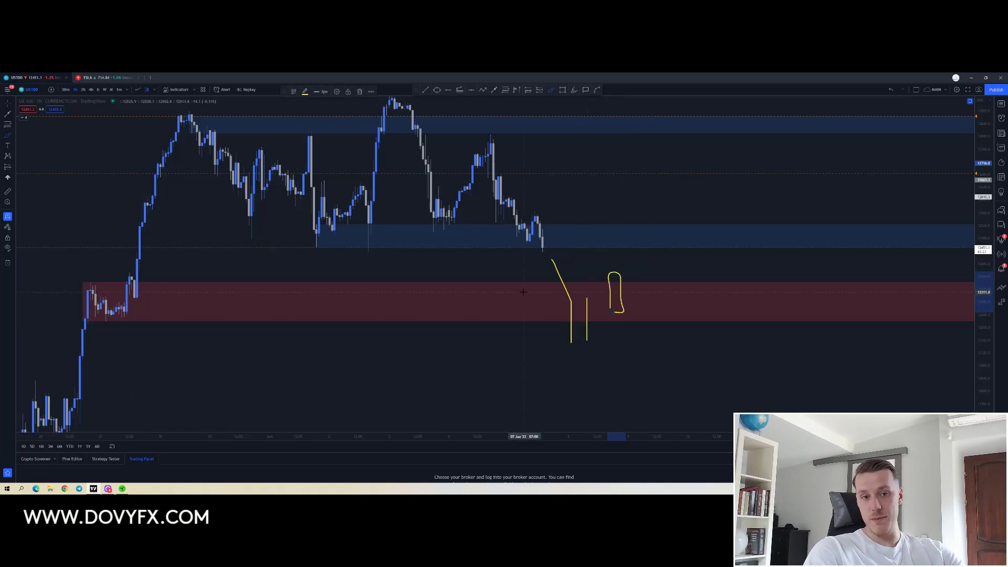
pyautogui.moveTo(633, 280)
pyautogui.mouseDown()
pyautogui.moveTo(716, 160)
pyautogui.moveTo(725, 186)
pyautogui.mouseUp()
pyautogui.hotkey('ctrl', 'z')
pyautogui.hotkey('ctrl', 'z')
pyautogui.hotkey('ctrl', 'z')
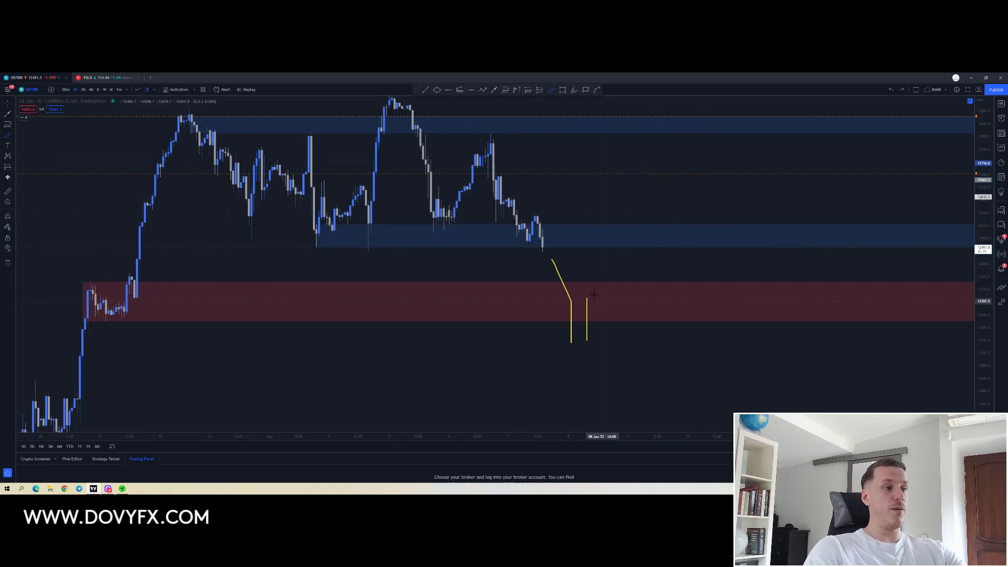
pyautogui.moveTo(588, 229)
pyautogui.mouseDown()
pyautogui.moveTo(371, 223)
pyautogui.moveTo(608, 240)
pyautogui.mouseUp()
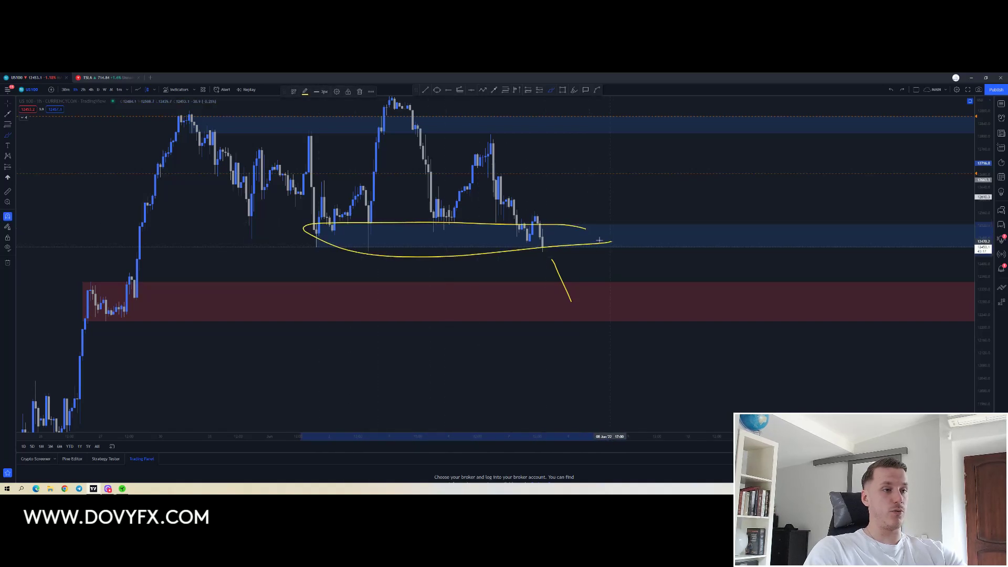
pyautogui.hotkey('ctrl', 'z')
# Step: Sketch a W-shaped double bottom inside the red zone with a curved line beneath it
pyautogui.moveTo(563, 270)
pyautogui.mouseDown()
pyautogui.moveTo(571, 311)
pyautogui.moveTo(602, 312)
pyautogui.moveTo(622, 277)
pyautogui.mouseUp()
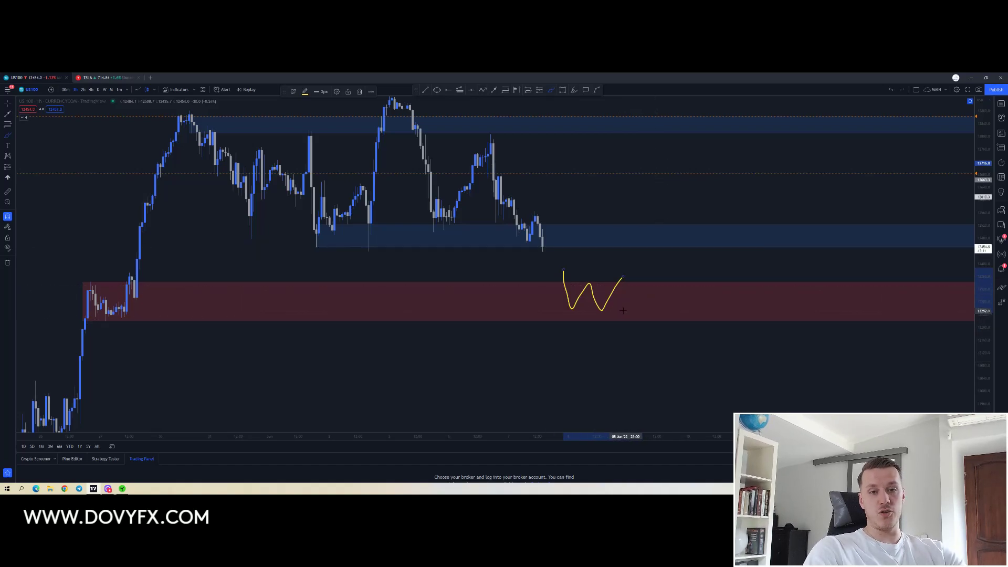
pyautogui.moveTo(625, 286)
pyautogui.mouseDown()
pyautogui.moveTo(607, 266)
pyautogui.moveTo(627, 287)
pyautogui.mouseUp()
pyautogui.hotkey('ctrl', 'z')
pyautogui.moveTo(634, 311); pyautogui.dragTo(518, 313)
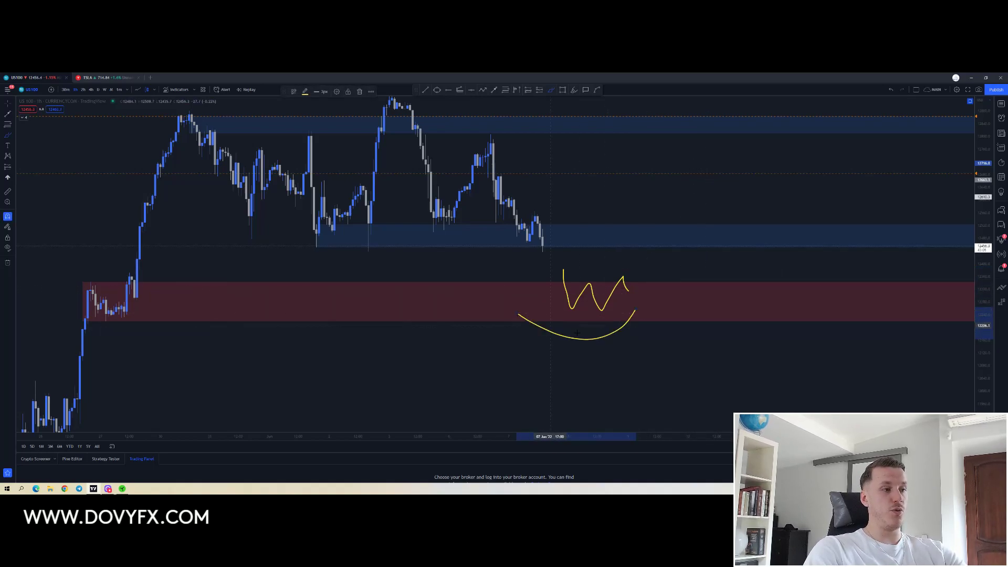
# Step: Sketch a rally above the lower blue zone, circle a retest of that zone, and add a continuation arrow upward
pyautogui.moveTo(641, 287); pyautogui.dragTo(690, 208)
pyautogui.moveTo(580, 231)
pyautogui.mouseDown()
pyautogui.moveTo(371, 215)
pyautogui.moveTo(522, 234)
pyautogui.mouseUp()
pyautogui.hotkey('ctrl', 'z')
pyautogui.moveTo(691, 208)
pyautogui.mouseDown()
pyautogui.moveTo(715, 235)
pyautogui.moveTo(750, 229)
pyautogui.mouseUp()
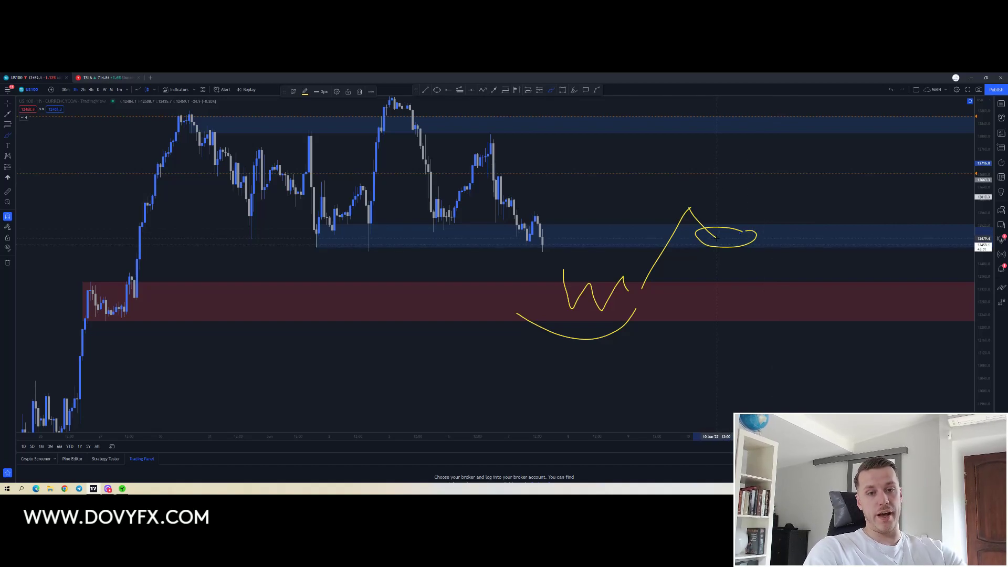
pyautogui.moveTo(715, 240)
pyautogui.mouseDown()
pyautogui.moveTo(765, 151)
pyautogui.moveTo(768, 166)
pyautogui.mouseUp()
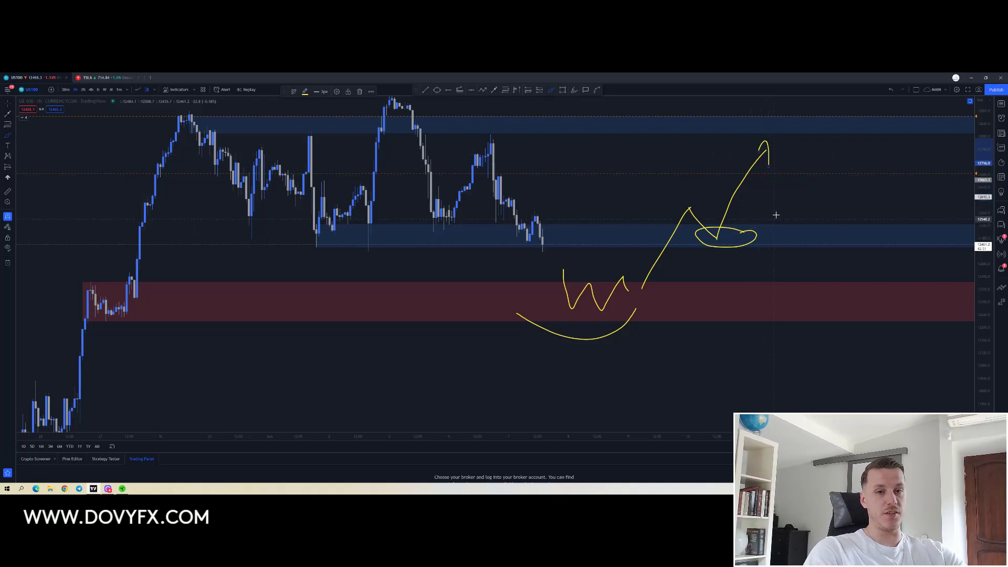
# Step: Undo all brush strokes of the double-bottom and retest scenario
pyautogui.moveTo(778, 214); pyautogui.dragTo(819, 236)
pyautogui.hotkey('ctrl', 'z')
pyautogui.hotkey('ctrl', 'z')
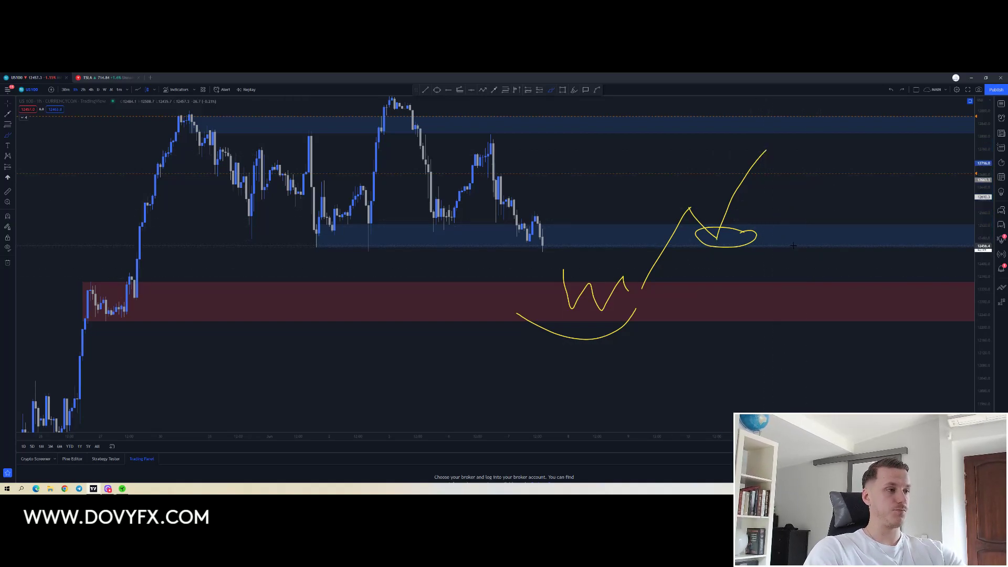
pyautogui.hotkey('ctrl', 'z')
pyautogui.hotkey('ctrl', 'z')
pyautogui.hotkey('ctrl', 'z')
pyautogui.hotkey('ctrl', 'z')
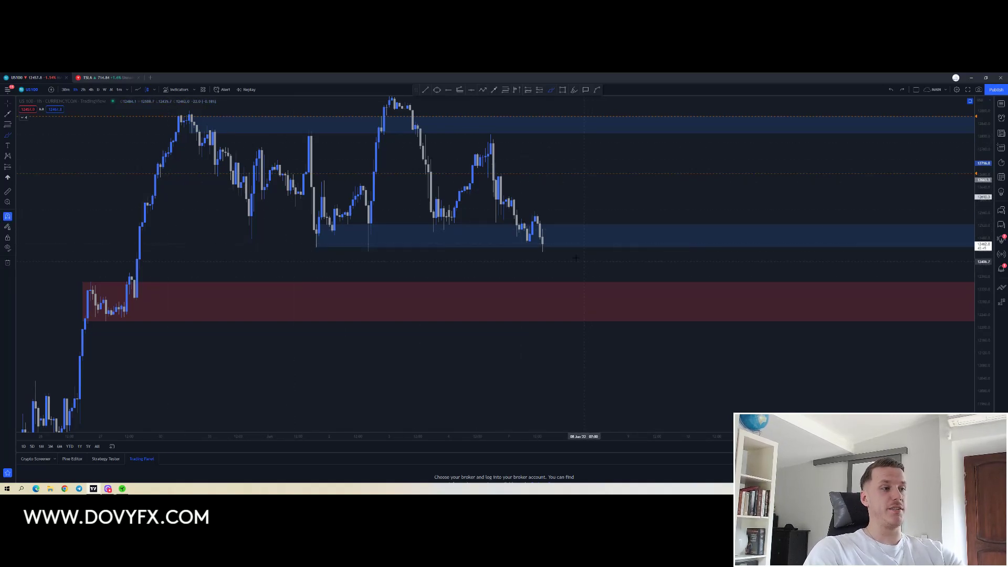
# Step: Sketch a dip into the red zone and a rally arrow with a pullback to the lower blue zone, and undo the strokes
pyautogui.moveTo(569, 258); pyautogui.dragTo(571, 301)
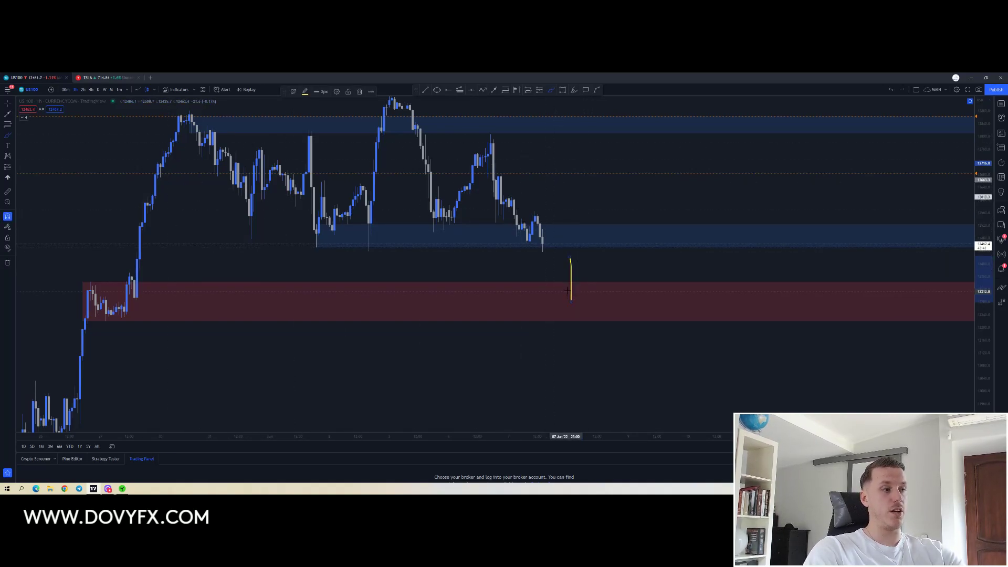
pyautogui.moveTo(587, 265)
pyautogui.mouseDown()
pyautogui.moveTo(606, 217)
pyautogui.moveTo(651, 190)
pyautogui.moveTo(664, 198)
pyautogui.mouseUp()
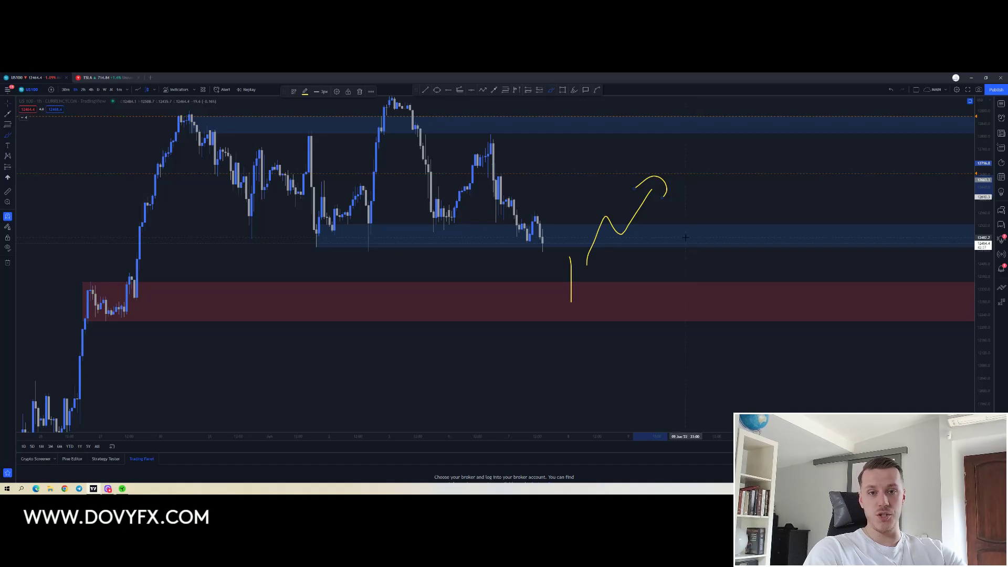
pyautogui.hotkey('ctrl', 'z')
pyautogui.hotkey('ctrl', 'z')
pyautogui.hotkey('ctrl', 'z')
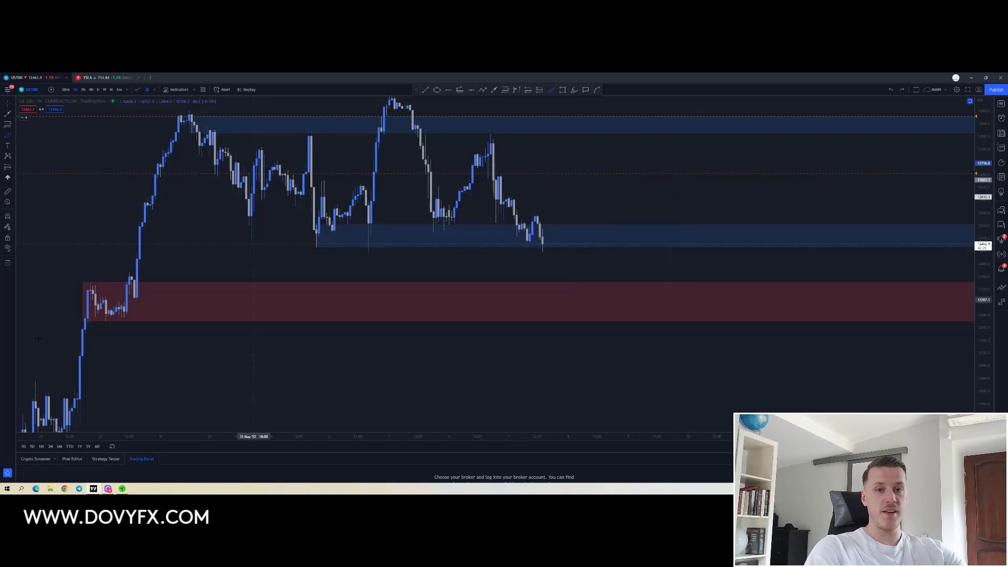